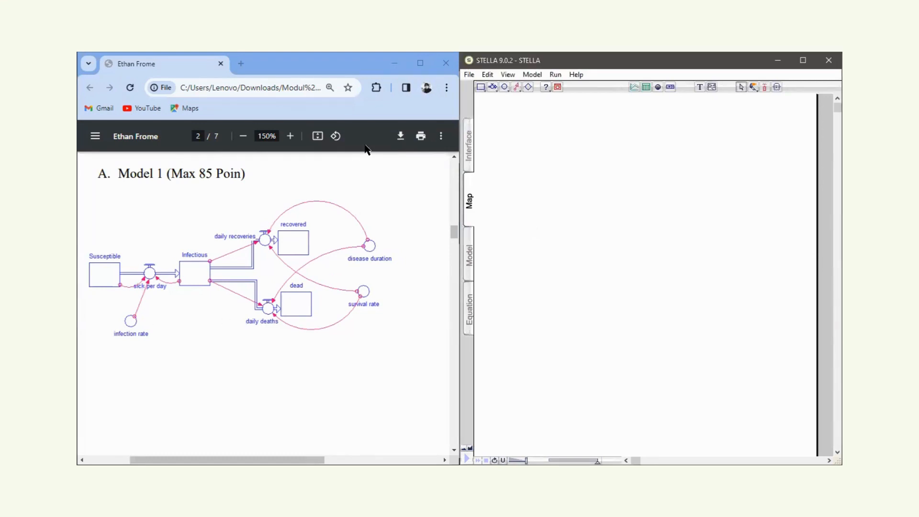
Place a stock on the empty map and name it Susceptible.
left_click(481, 87)
left_click(522, 217)
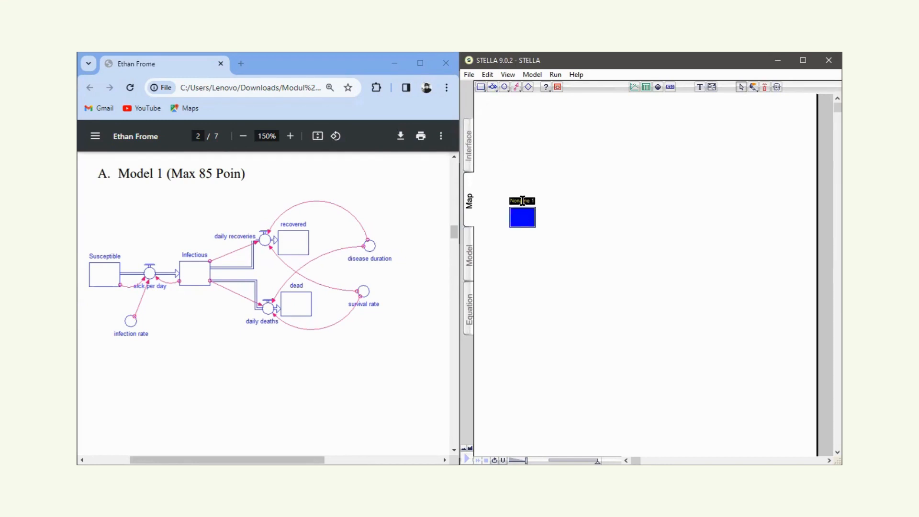
type("Susceptible")
left_click(588, 217)
Add a second stock to the right of Susceptible, level with it, and name it Infectious.
left_click(481, 87)
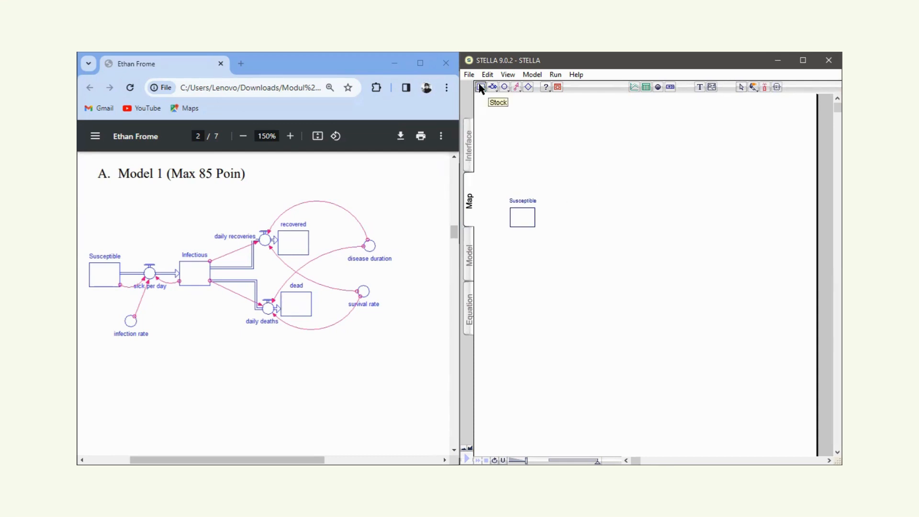
left_click(592, 214)
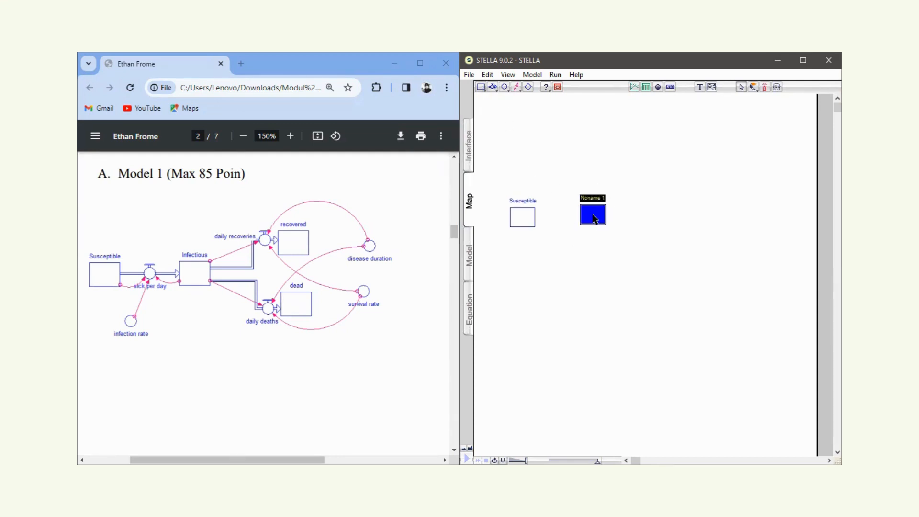
type("Infectious")
left_click(647, 214)
left_click(602, 215)
Add a stock named recovered above and to the right of the Infectious stock.
left_click(480, 87)
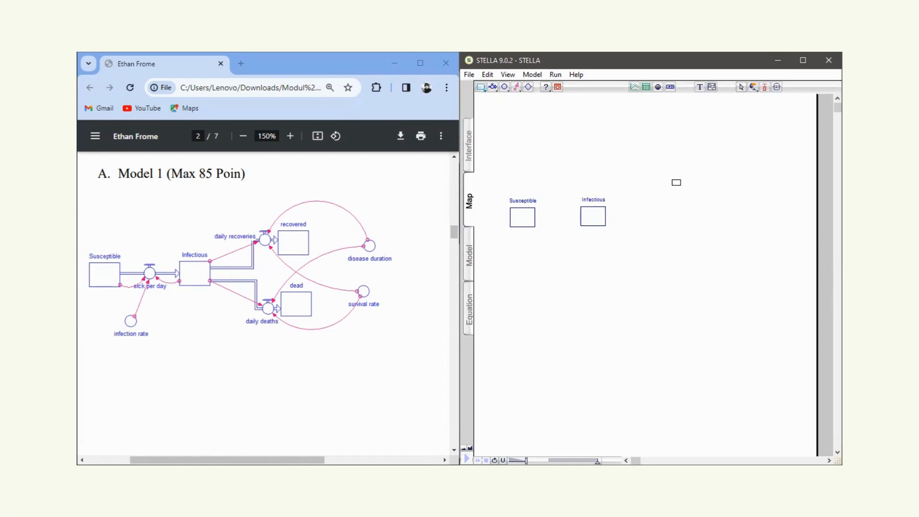
left_click(663, 160)
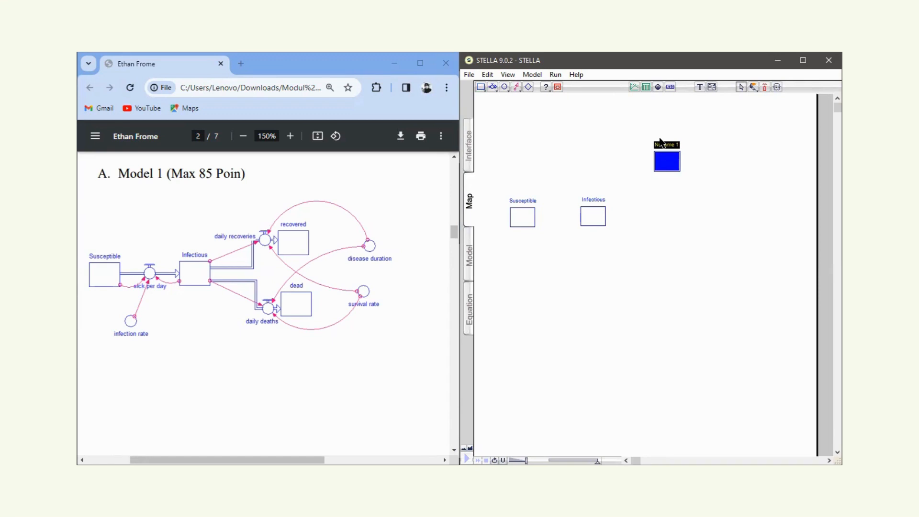
key("BackSpace")
type("recovered")
Add a stock named dead below the recovered stock, lower than Infectious.
left_click(480, 86)
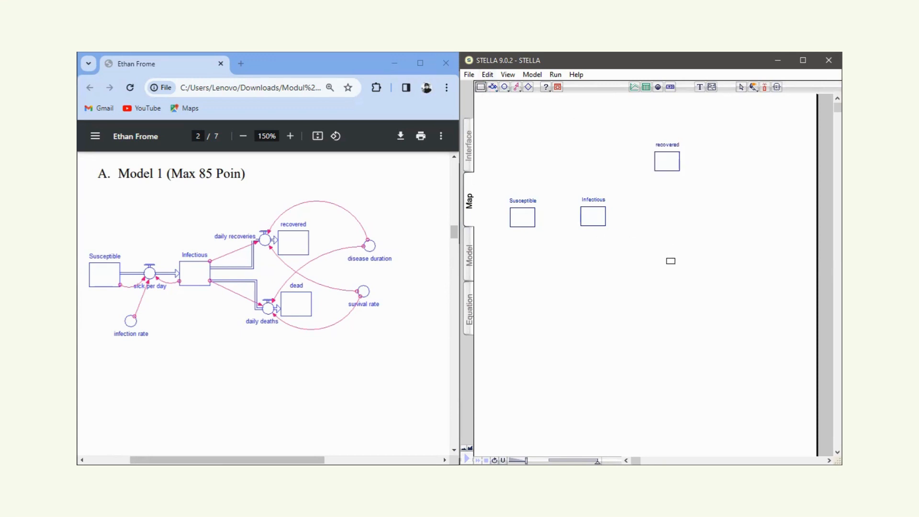
left_click(671, 260)
type("dead")
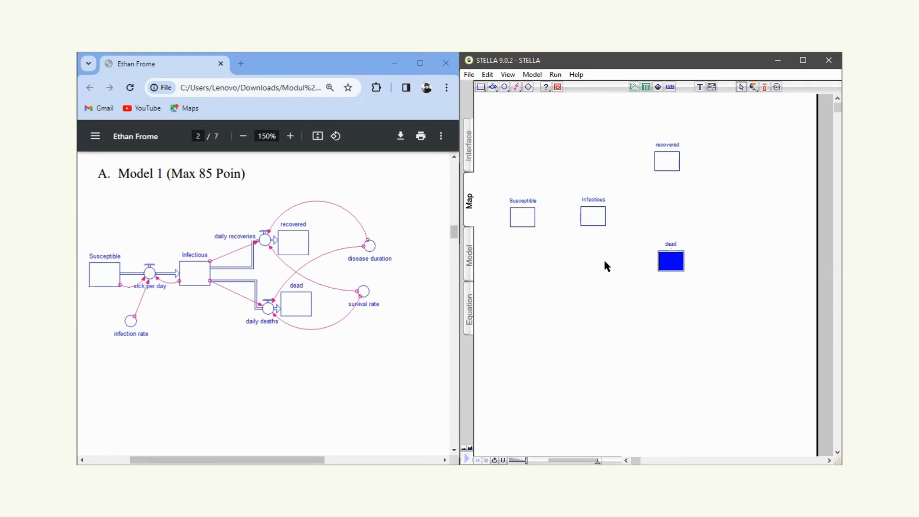
left_click(605, 261)
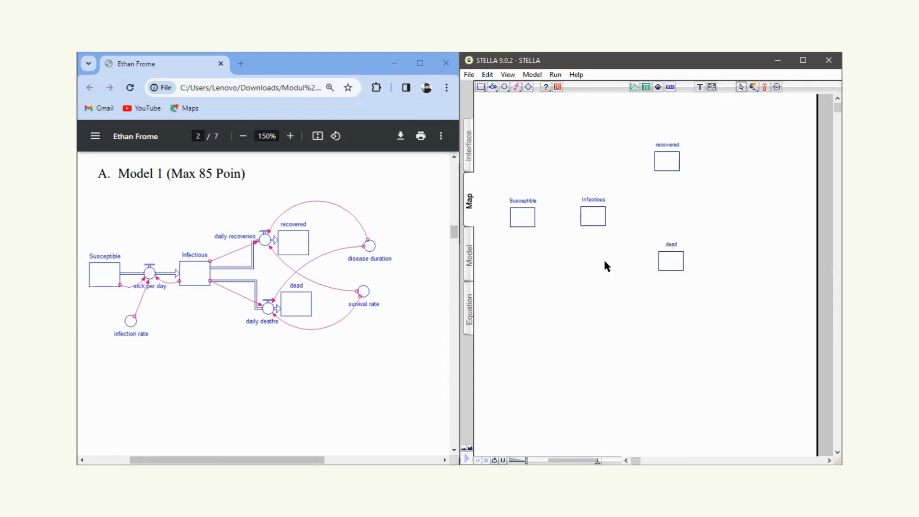
Draw a flow from Susceptible to Infectious and name it sick per day.
left_click(496, 88)
left_click_drag(525, 214, 589, 216)
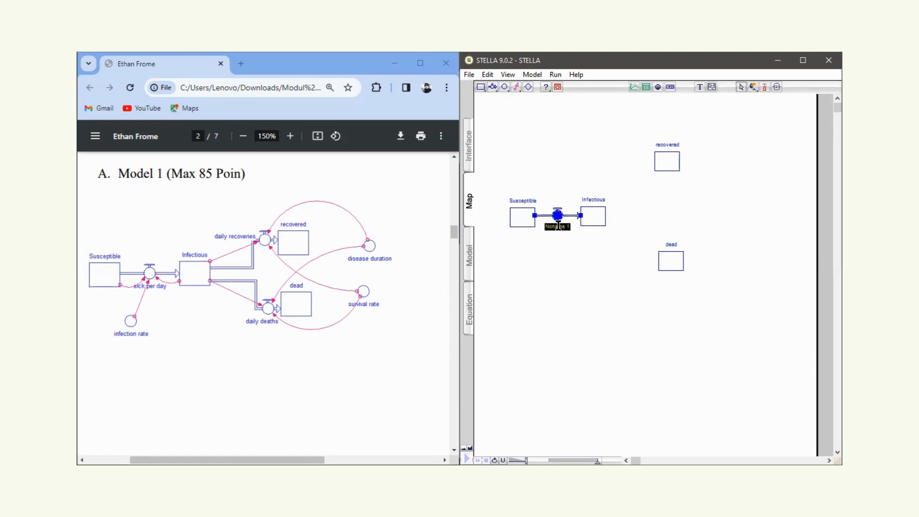
type("sick pe")
key("BackSpace")
key("BackSpace")
type("per day")
Draw a flow from the upper edge of Infectious to the recovered stock and name it daily recoveries.
left_click(493, 87)
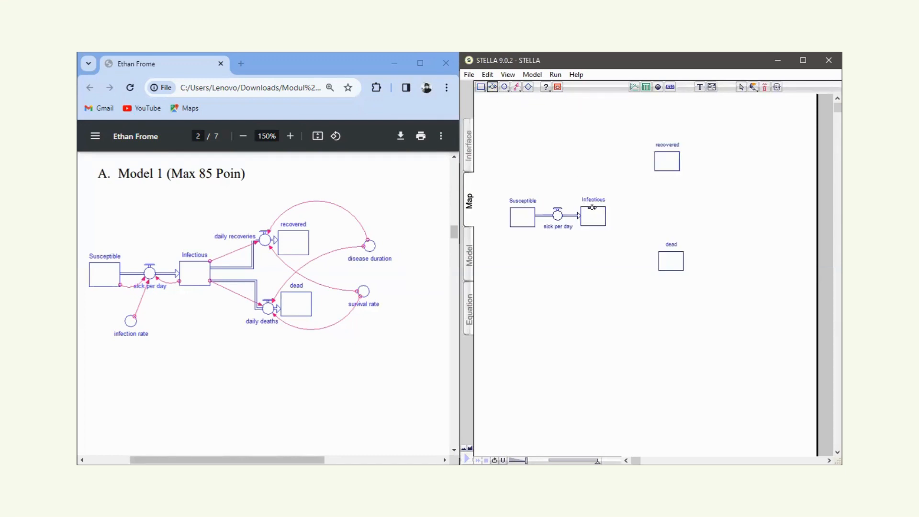
left_click_drag(592, 197, 658, 160)
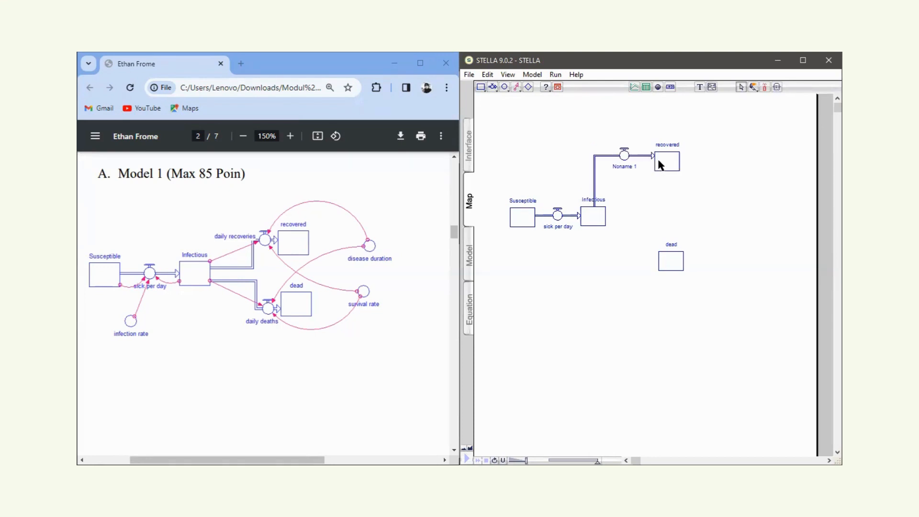
left_click(625, 165)
type("daily recoveries")
Draw a flow from the lower edge of Infectious to the dead stock and name it daily deaths.
left_click(505, 87)
left_click(493, 87)
mouse_move(596, 238)
left_mouse_down()
mouse_move(587, 277)
mouse_move(666, 262)
mouse_move(666, 271)
left_mouse_up()
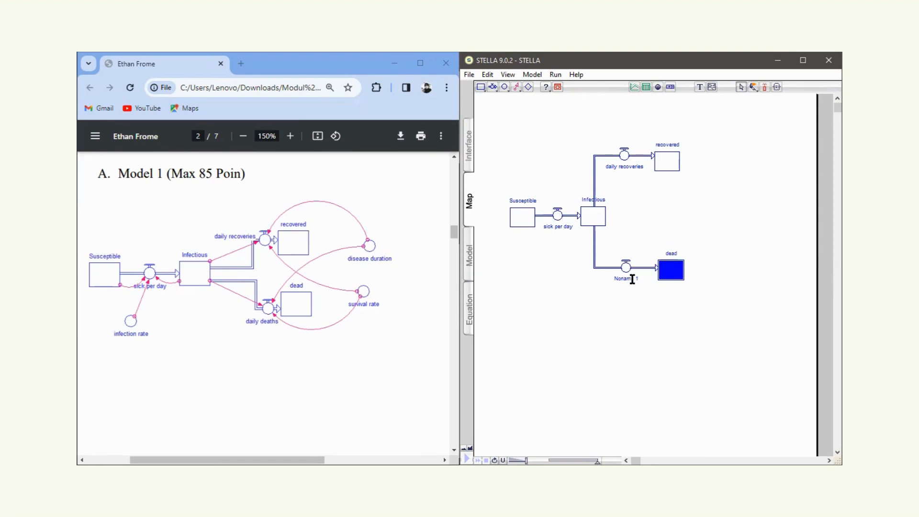
double_click(627, 278)
type("daily deaths")
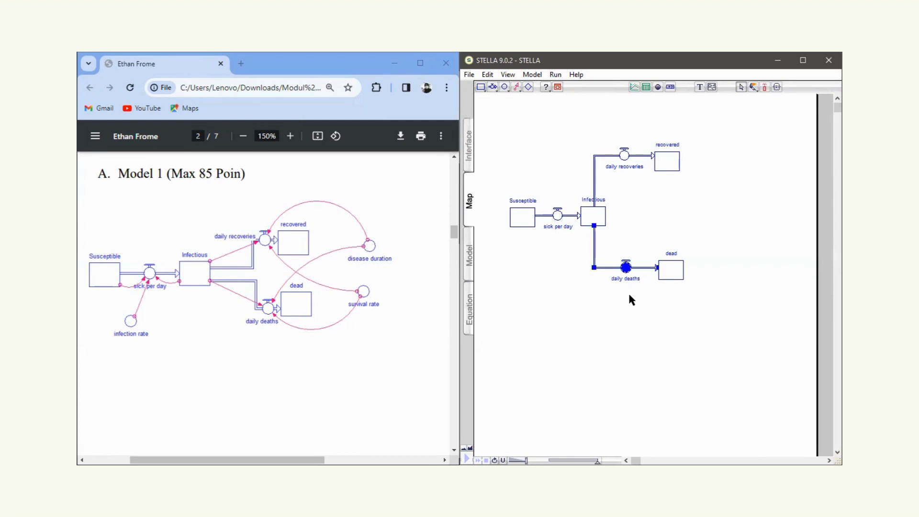
left_click(628, 293)
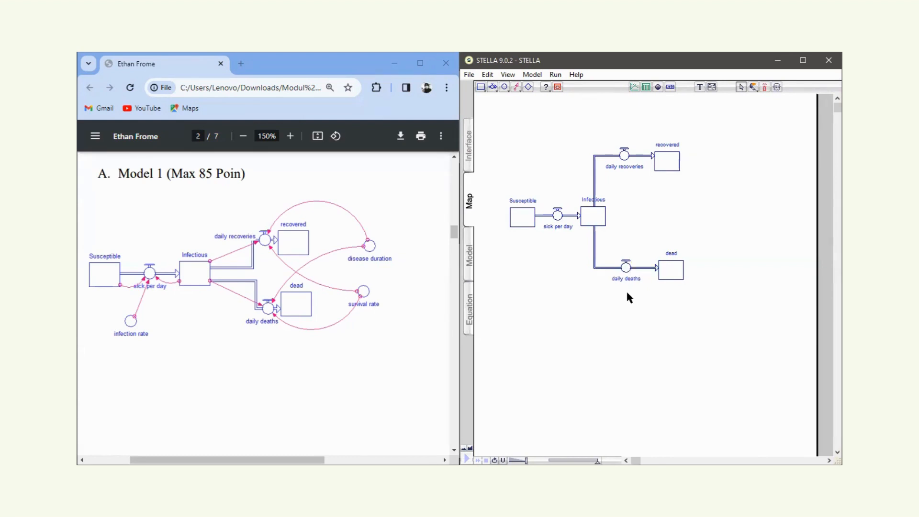
Add a converter named infection rate below the Susceptible stock.
left_click(504, 88)
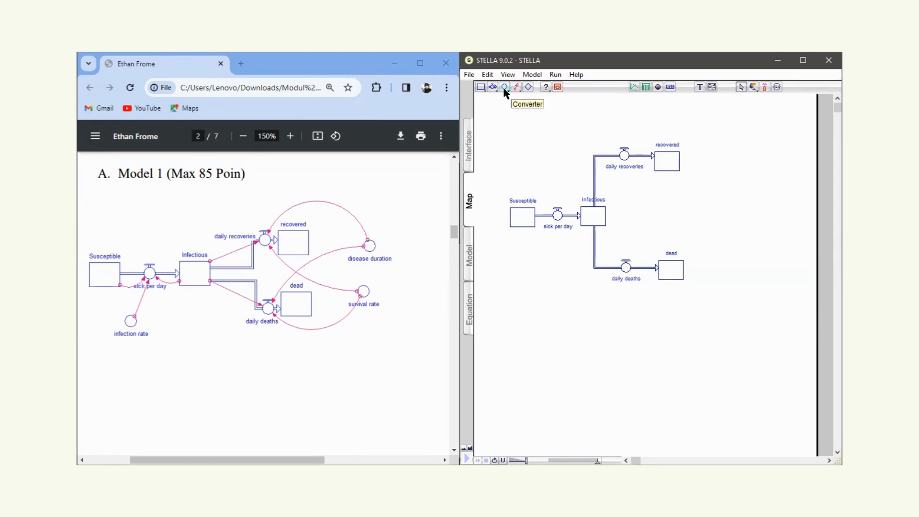
left_click(531, 256)
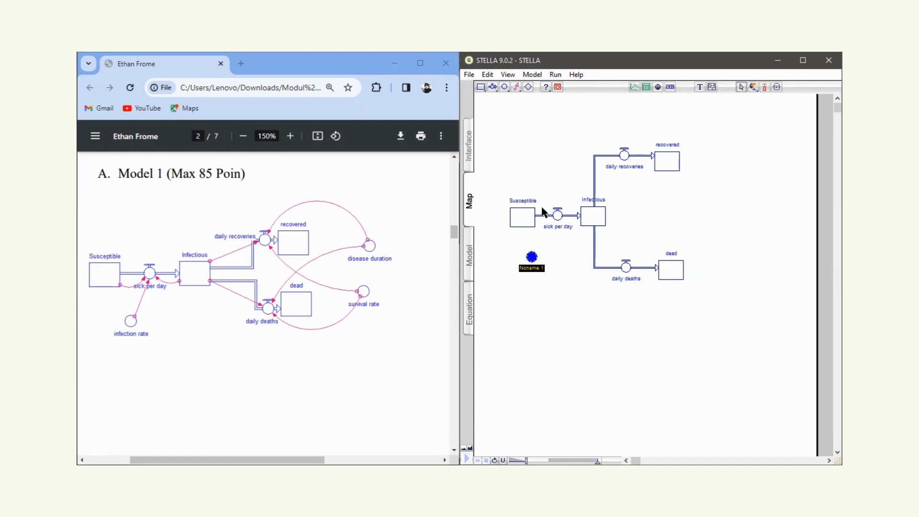
key("BackSpace")
type("infectiion rate")
left_click(642, 198)
Add a converter named disease duration to the lower right of the recovered stock.
left_click(505, 88)
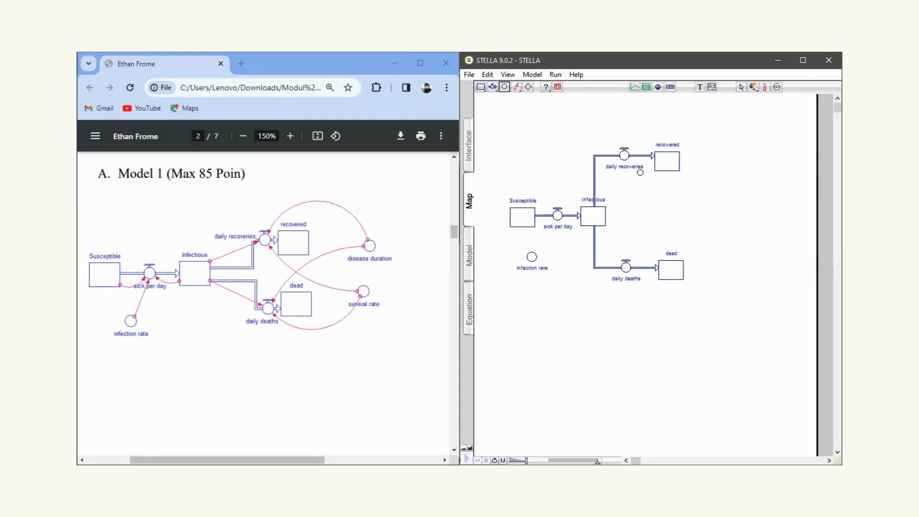
left_click(713, 194)
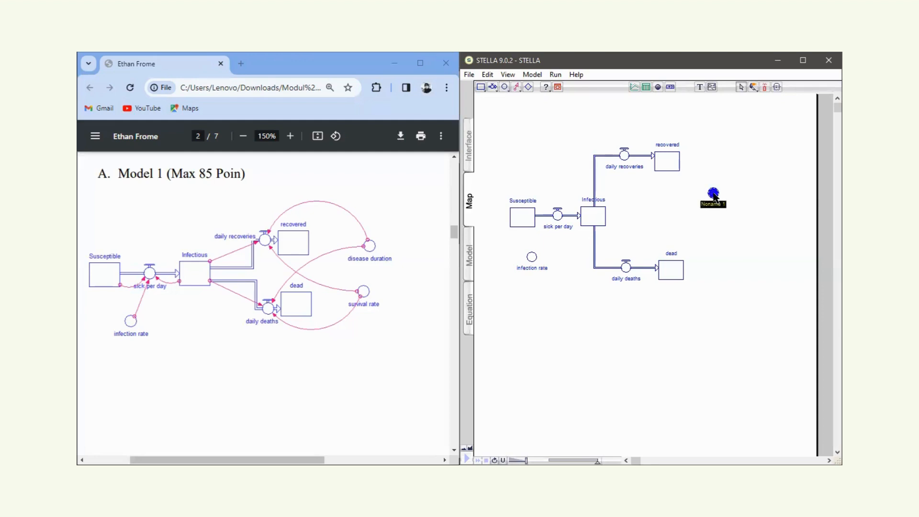
type("disease duration")
left_click(594, 124)
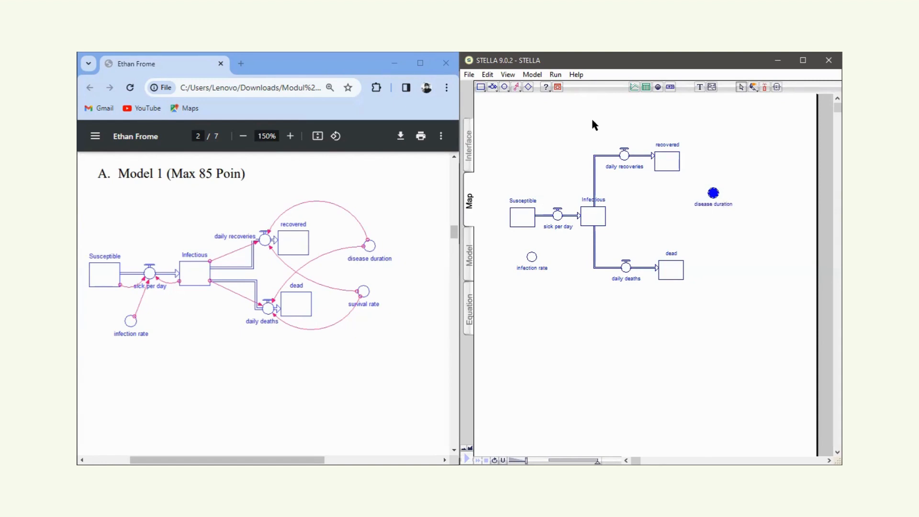
Add a converter named survival rate below disease duration and nudge it slightly upward.
left_click(505, 86)
left_click(716, 233)
type("survival rate")
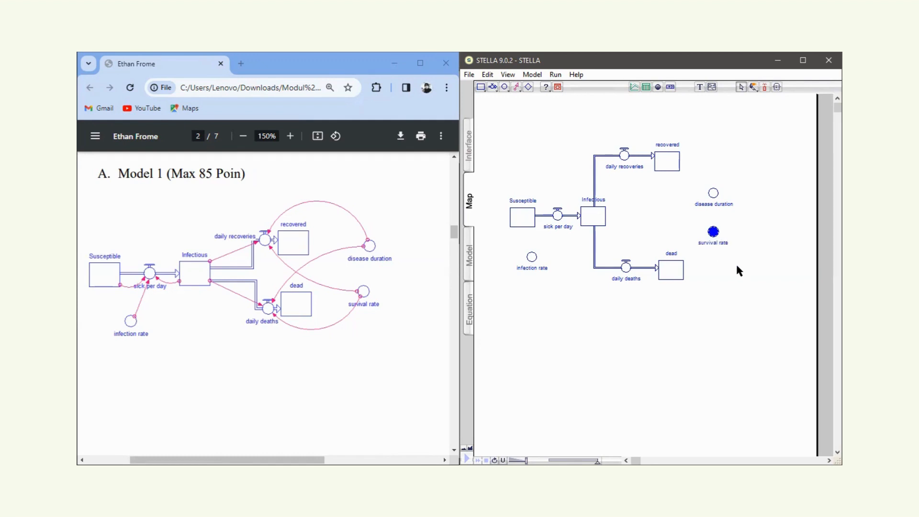
left_click(737, 267)
left_click(714, 230)
left_click_drag(714, 231, 716, 226)
left_click(659, 217)
Draw action connectors from the Susceptible stock and the infection rate converter to the sick per day flow.
left_click(518, 91)
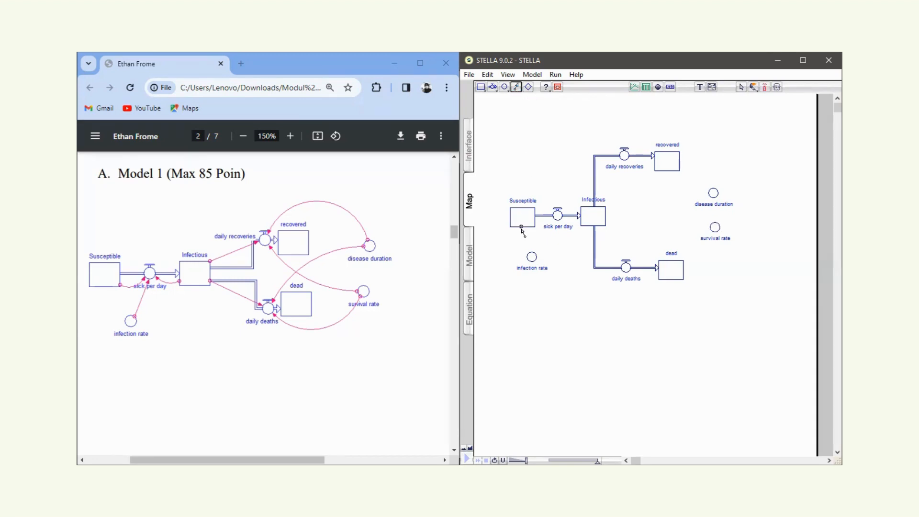
left_click_drag(522, 232, 557, 221)
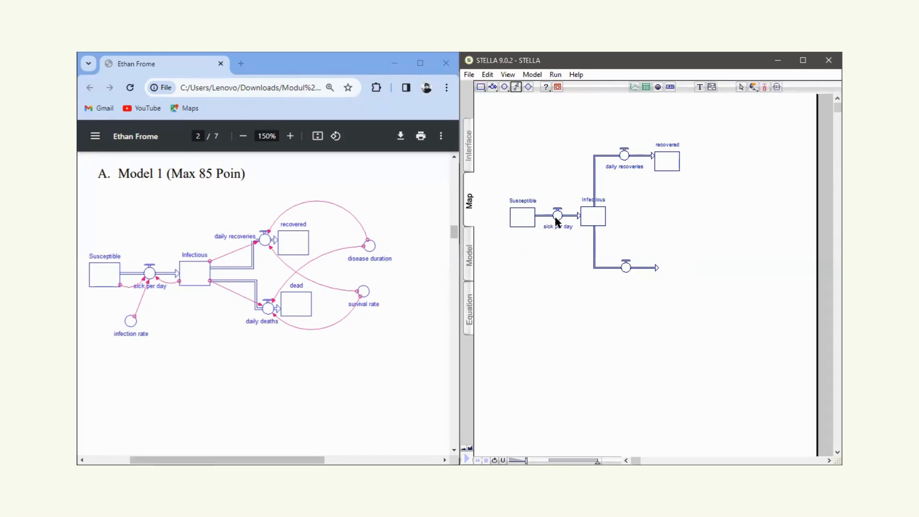
left_click(516, 87)
left_click_drag(533, 259, 557, 215)
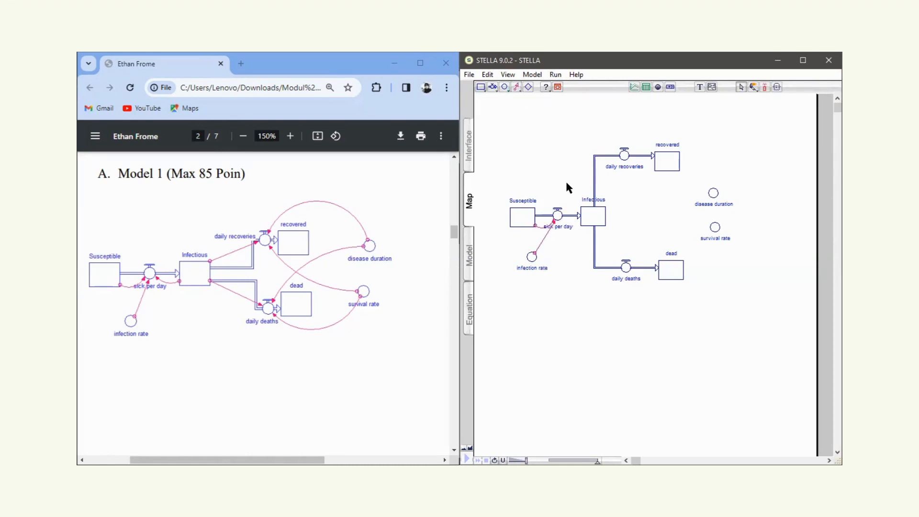
Shift the Infectious stock's name label to the left so it clears the daily recoveries flow pipe.
left_click(591, 200)
left_click(590, 199)
left_click(566, 193)
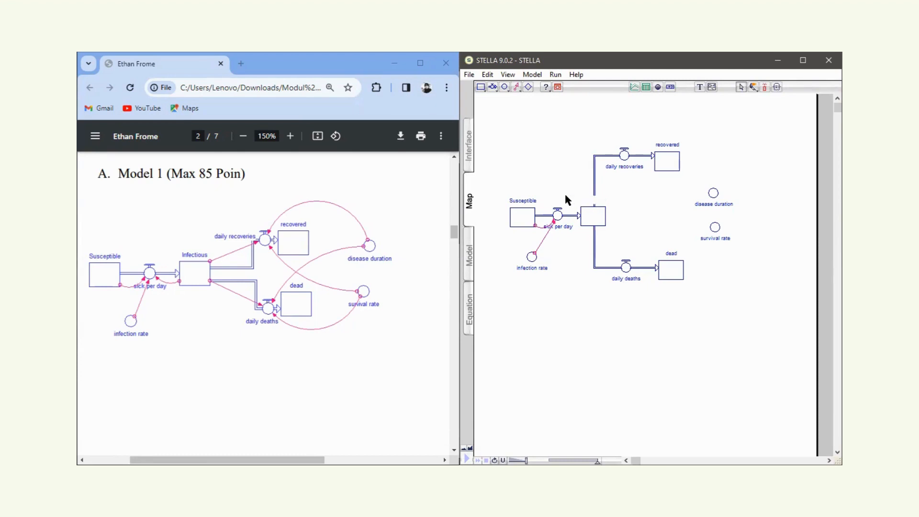
Draw action connectors from the Infectious stock to the sick per day and daily recoveries flows.
left_click(516, 87)
mouse_move(589, 225)
left_mouse_down()
mouse_move(588, 236)
mouse_move(559, 224)
left_mouse_up()
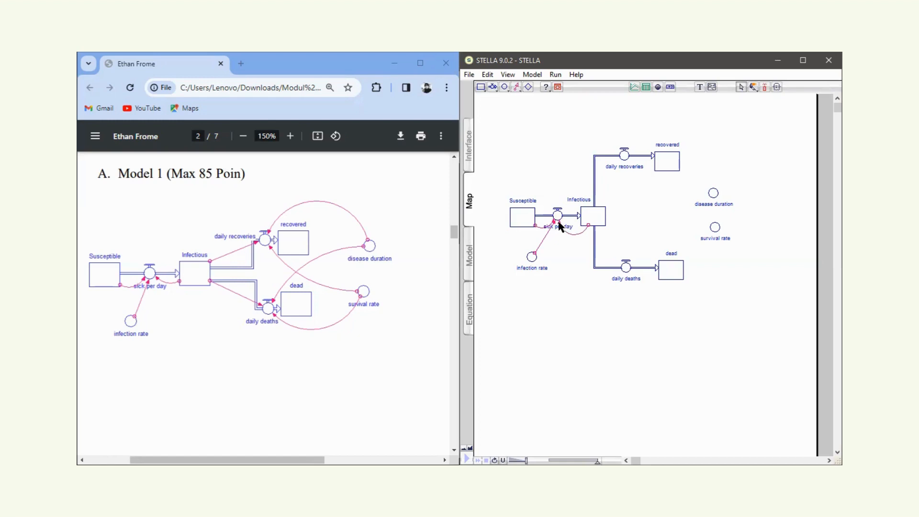
left_click(516, 86)
left_click_drag(595, 208, 624, 155)
Connect the disease duration converter to the daily recoveries flow and move the converter slightly higher.
left_click(516, 87)
mouse_move(713, 192)
left_mouse_down()
mouse_move(692, 103)
mouse_move(624, 154)
left_mouse_up()
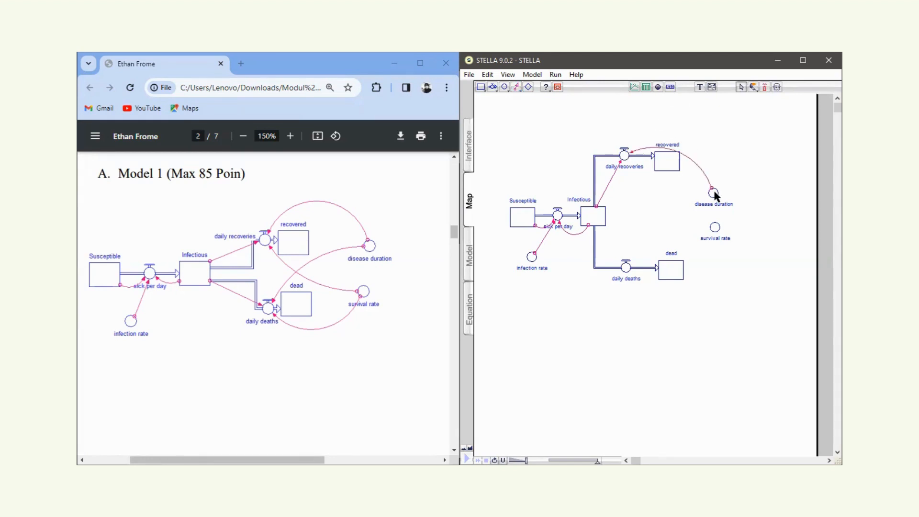
left_click_drag(715, 192, 713, 168)
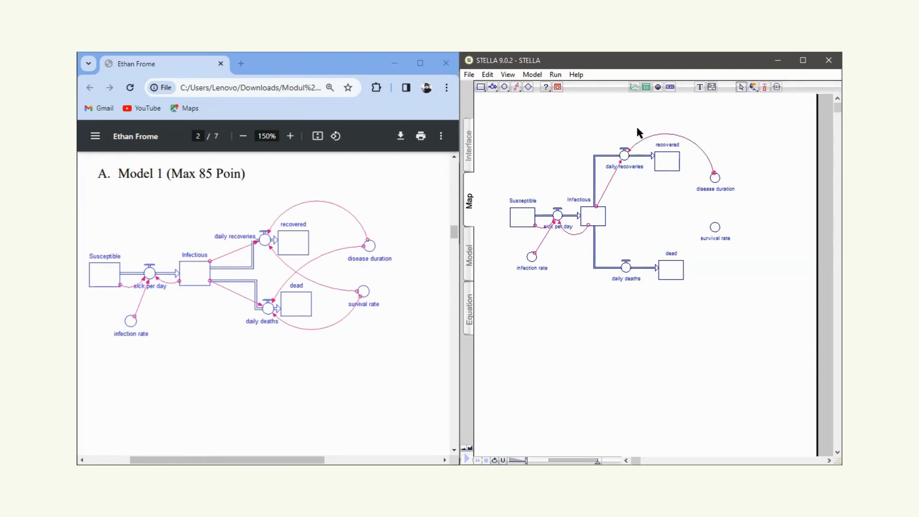
Connect the survival rate converter to the daily recoveries flow and move the converter slightly higher.
left_click(516, 87)
left_click_drag(715, 228, 630, 170)
left_click_drag(718, 222, 720, 213)
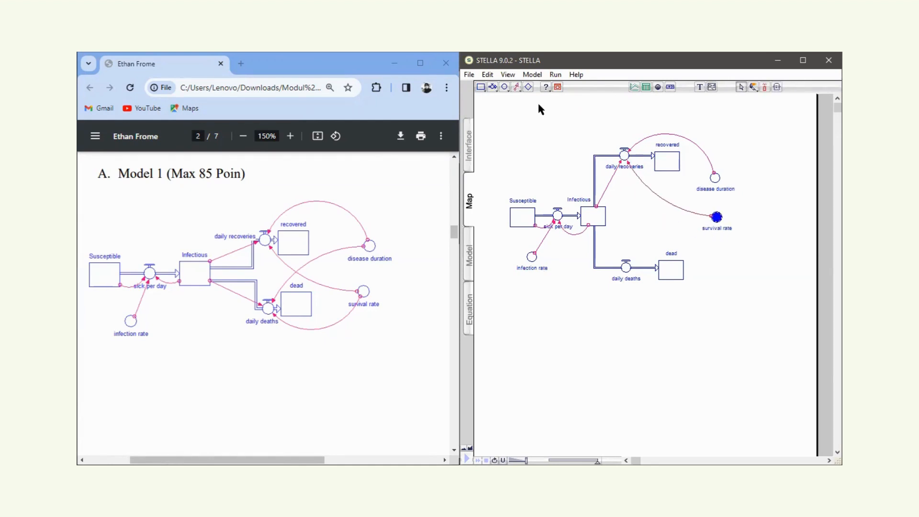
Draw action connectors from the Infectious stock and the disease duration converter to the daily deaths flow.
left_click(517, 86)
left_click_drag(595, 226, 626, 269)
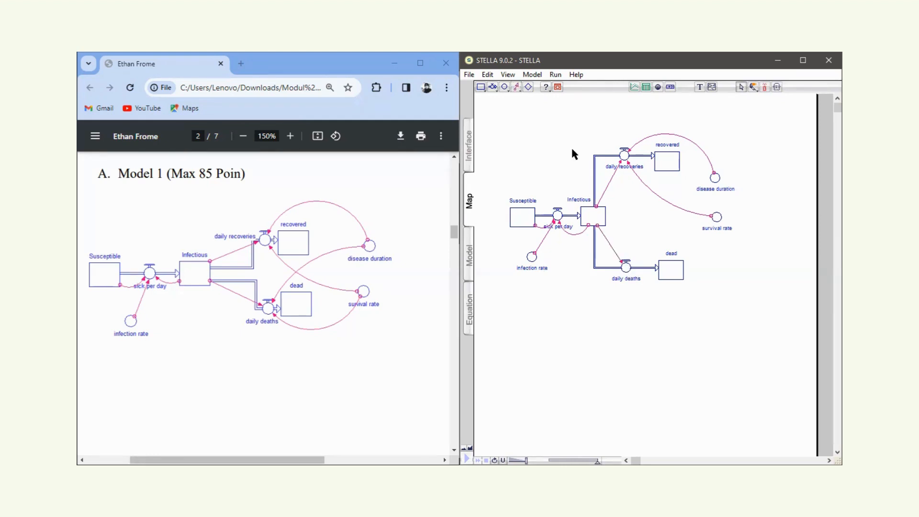
left_click(516, 87)
left_click_drag(715, 179, 626, 267)
Connect survival rate to the daily deaths flow, then lower the converter so the connector curves beneath the dead stock.
left_click(516, 88)
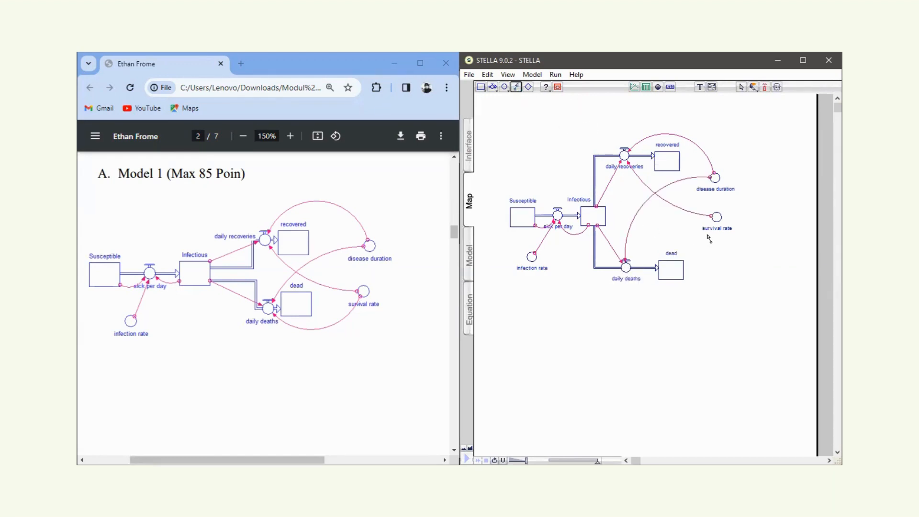
left_click_drag(717, 219, 627, 269)
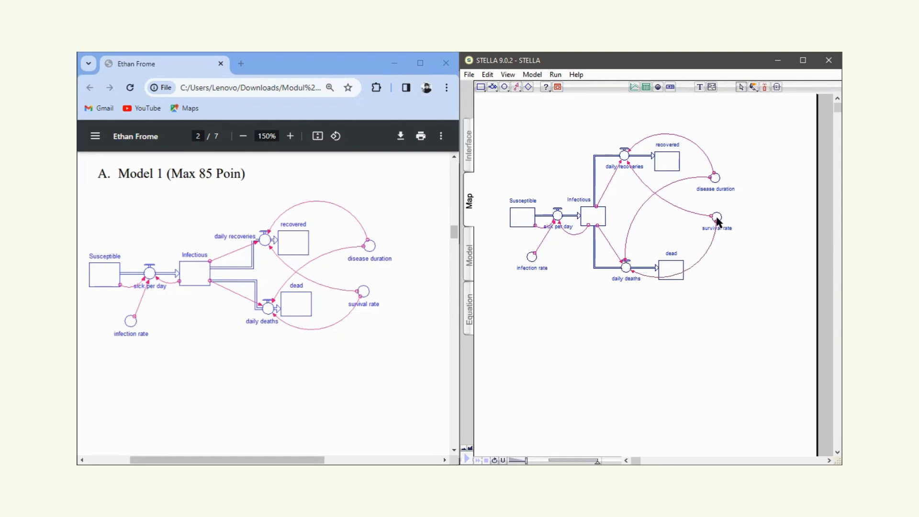
left_click_drag(720, 220, 719, 231)
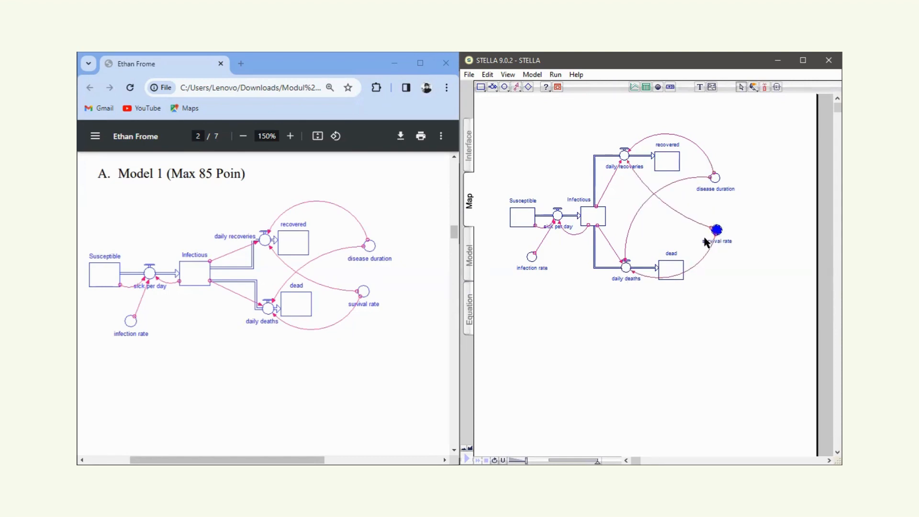
left_click(715, 247)
left_click_drag(716, 254, 724, 255)
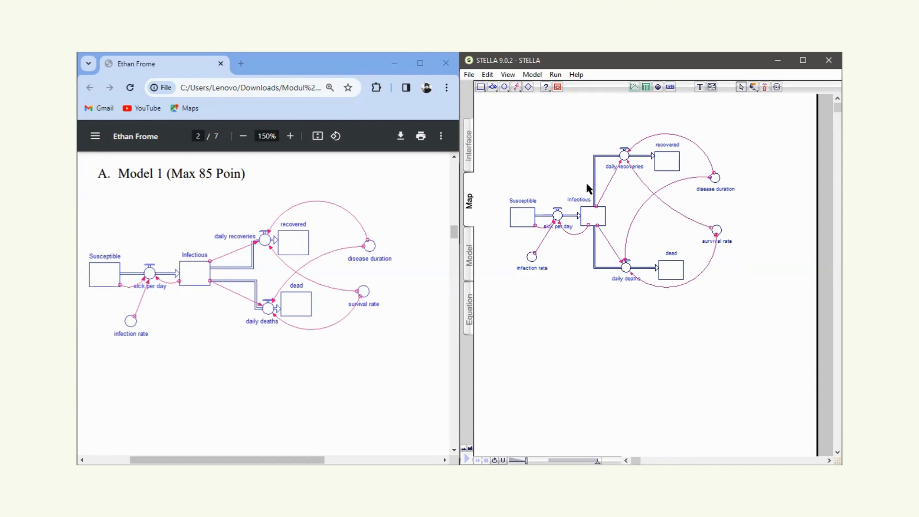
Find the Model 1 equation listing on page 3 of the PDF and switch the STELLA diagram to Model view.
scroll(304, 355, "down", 8)
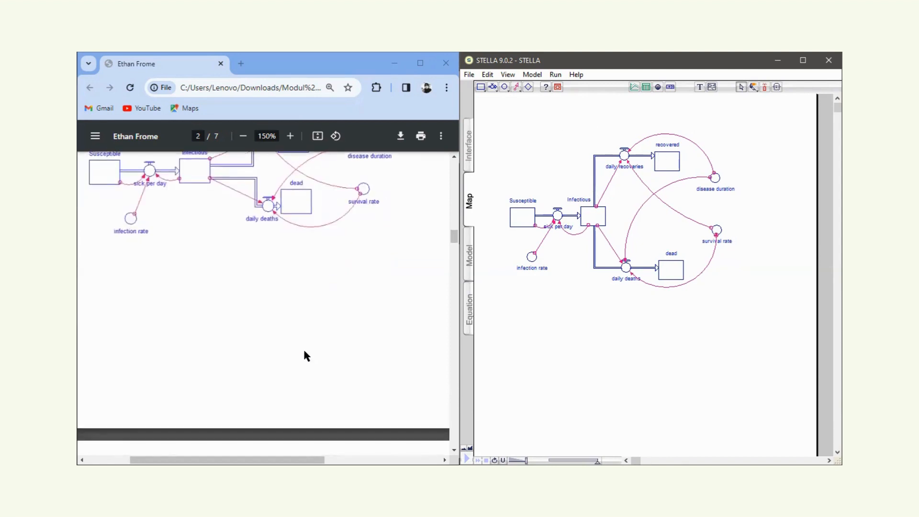
scroll(304, 355, "down", 8)
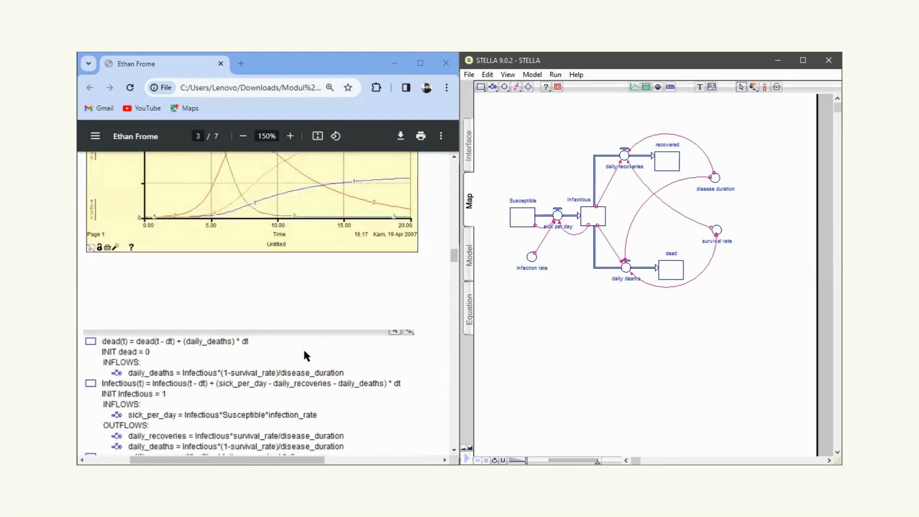
scroll(305, 354, "down", 3)
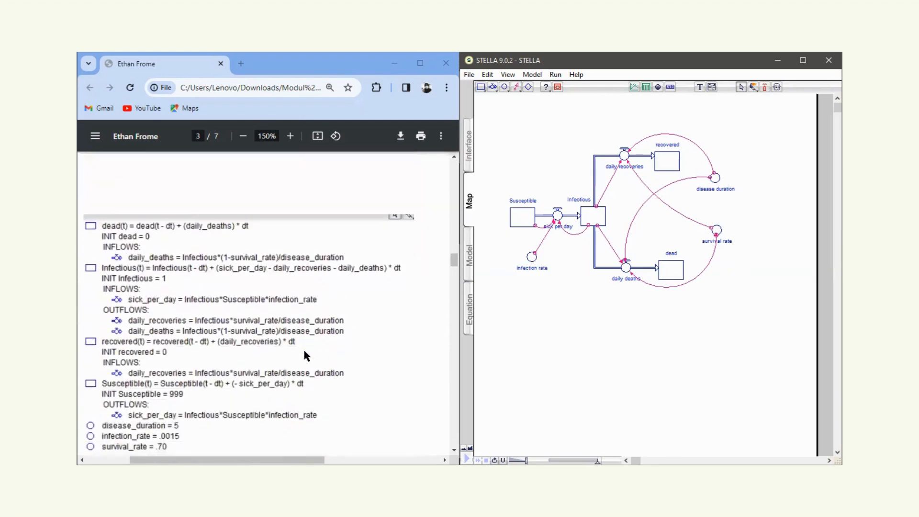
left_click(470, 256)
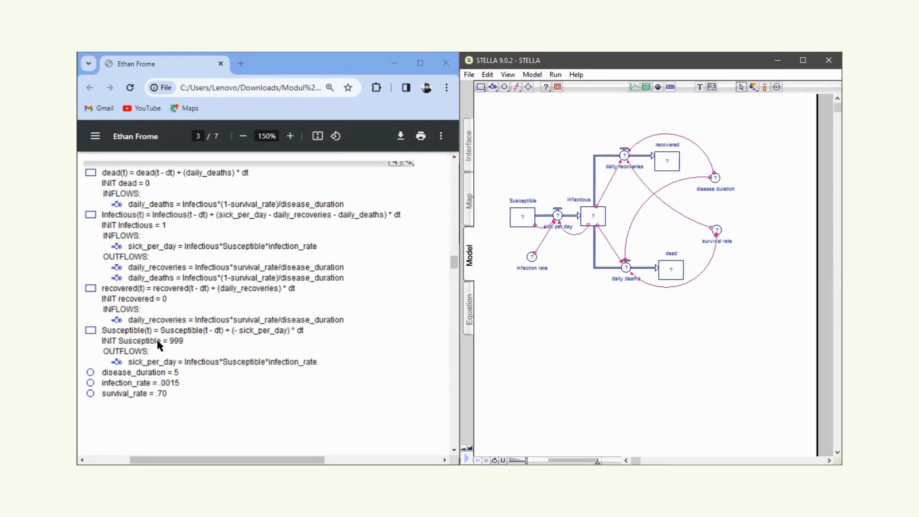
Set the initial value of the Susceptible stock to 999 and of the Infectious stock to 1.
double_click(522, 218)
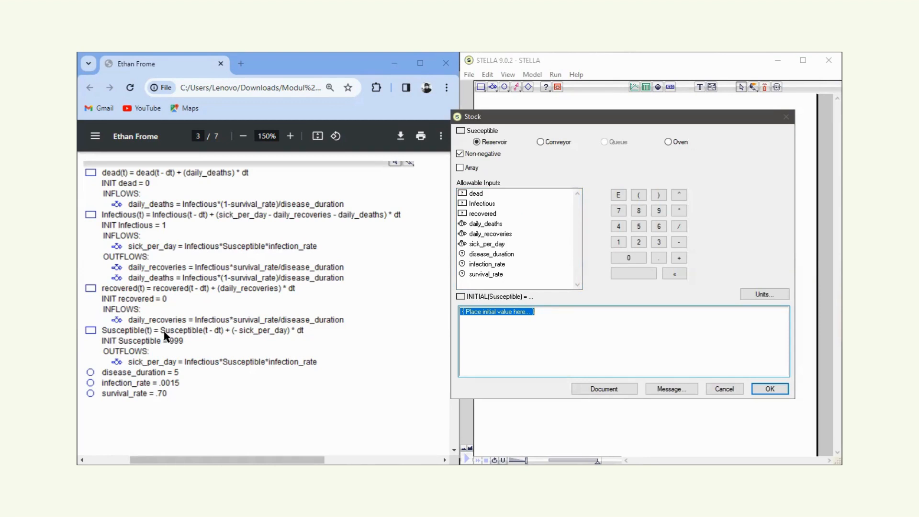
type("999")
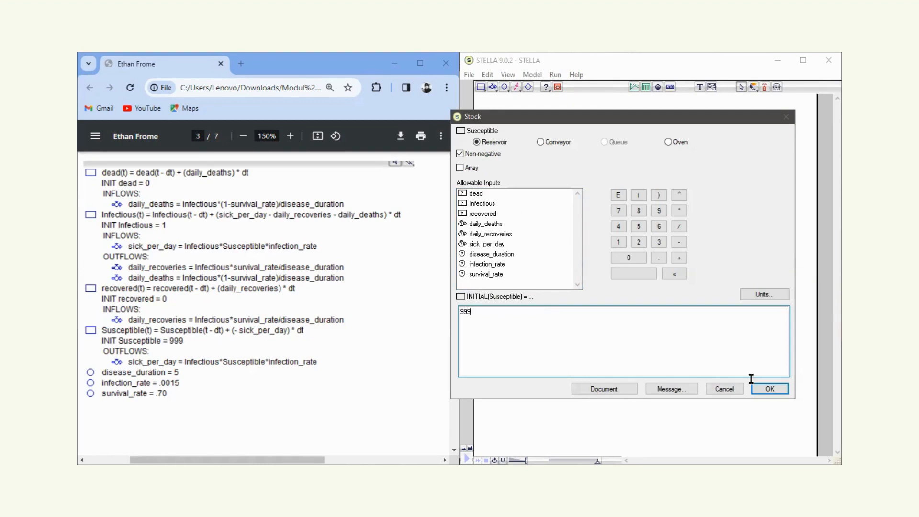
left_click(767, 389)
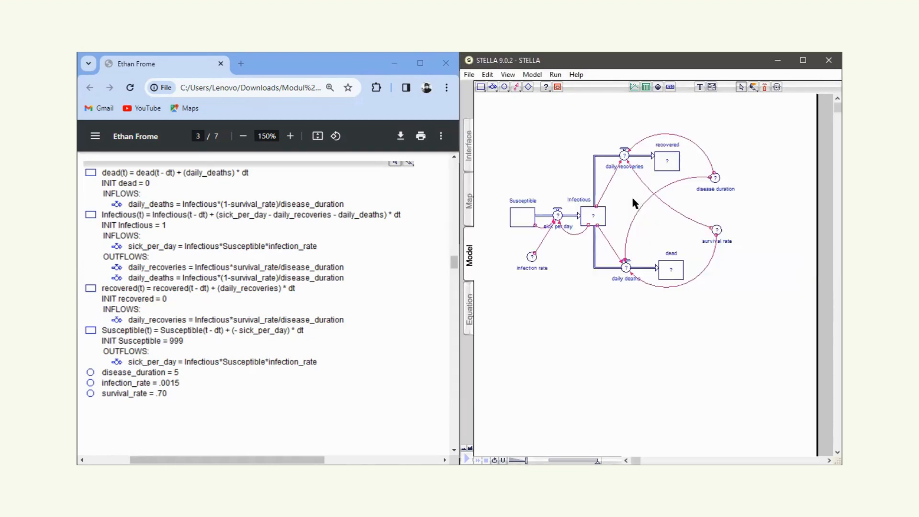
double_click(592, 217)
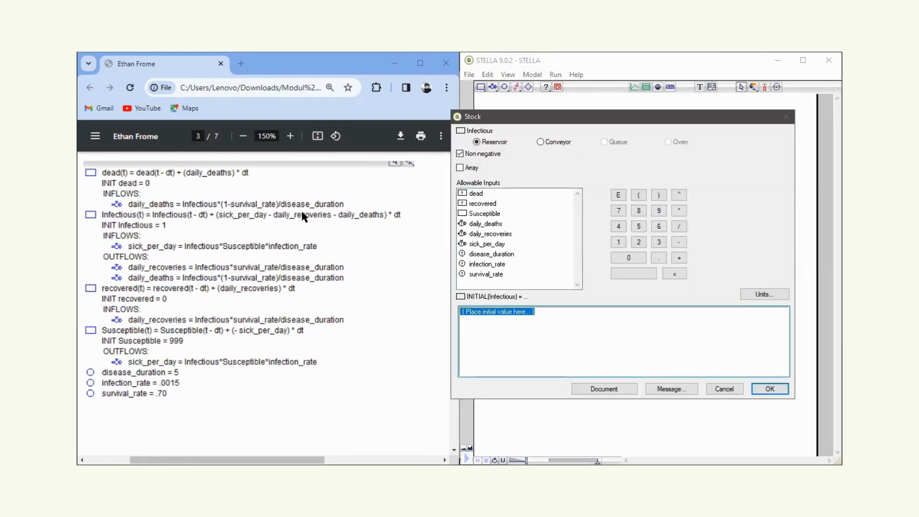
type("1")
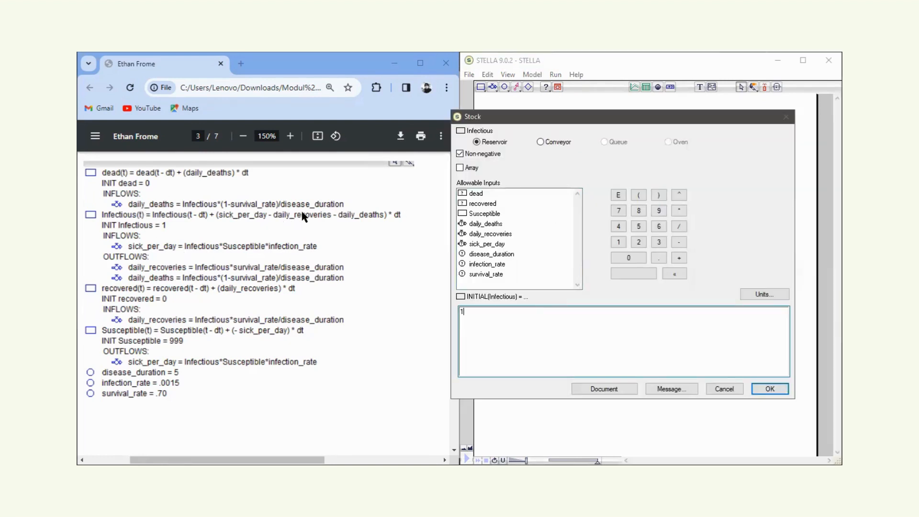
left_click(767, 389)
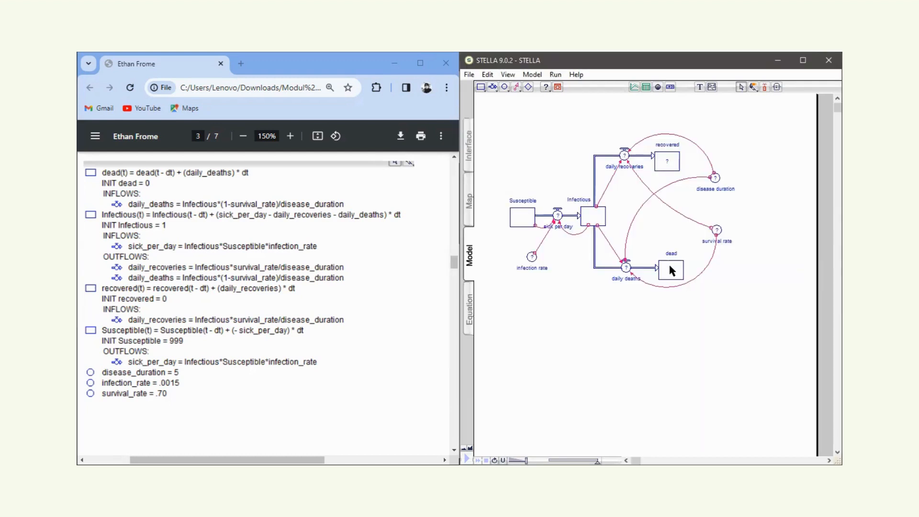
Set the initial values of both the dead stock and the recovered stock to 0.
left_click(672, 271)
double_click(673, 271)
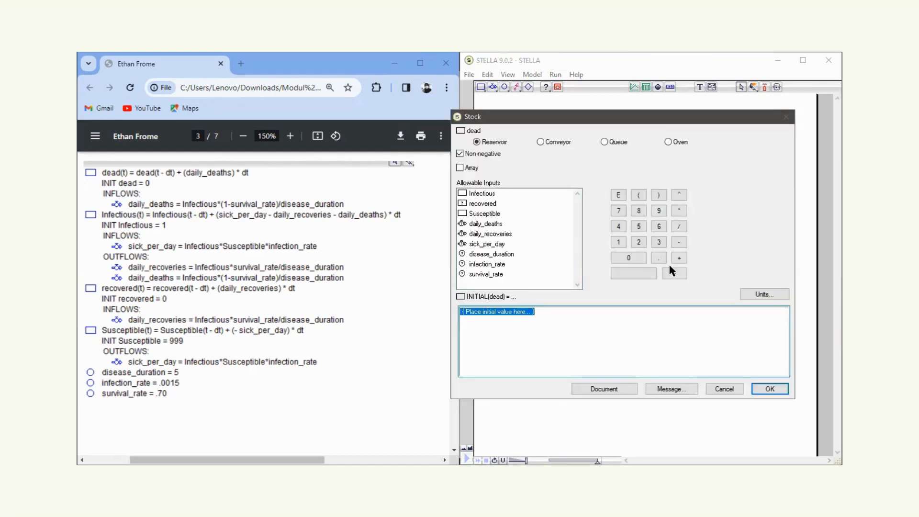
left_click(770, 388)
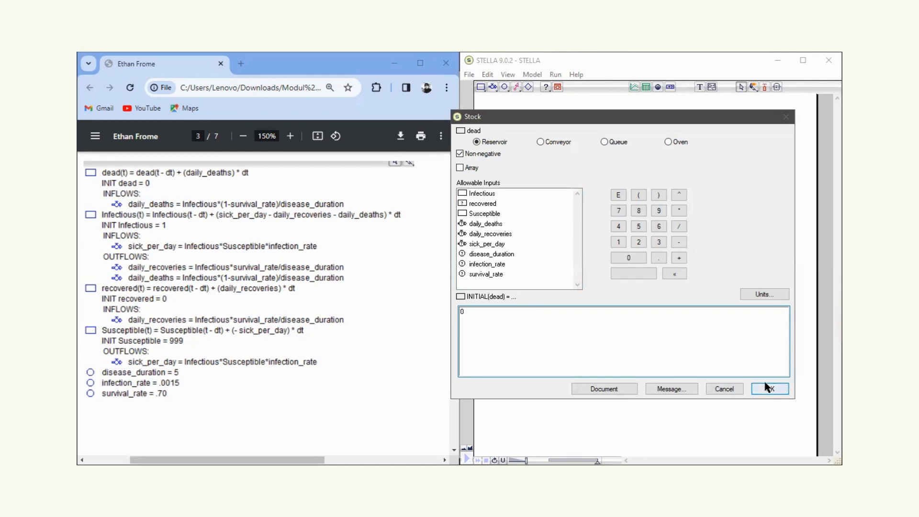
left_click(672, 163)
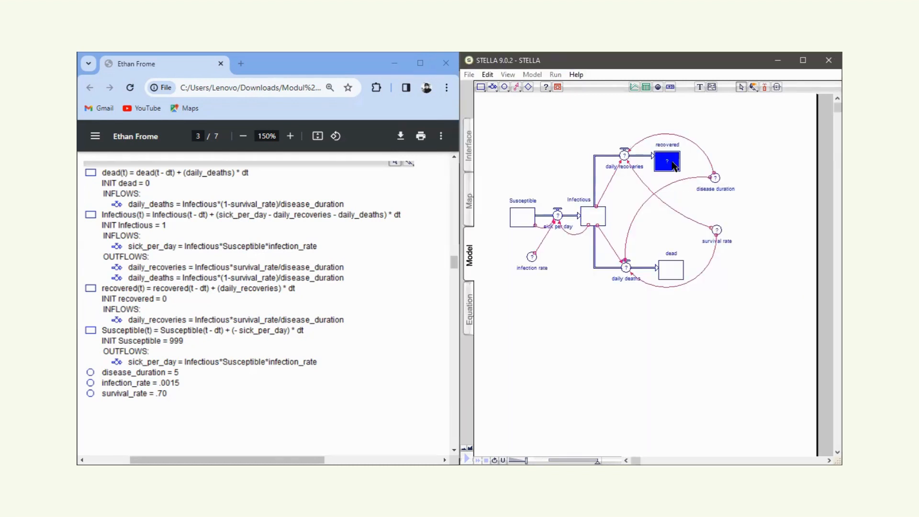
double_click(672, 162)
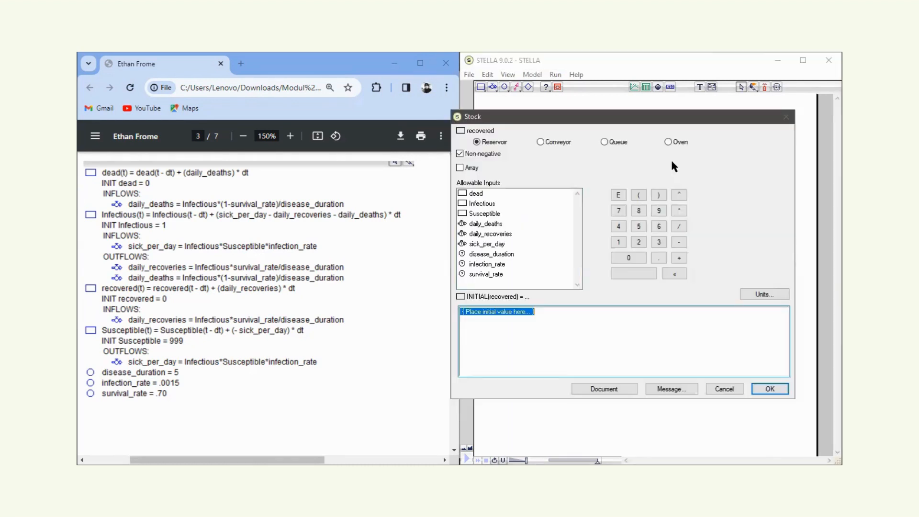
left_click(770, 389)
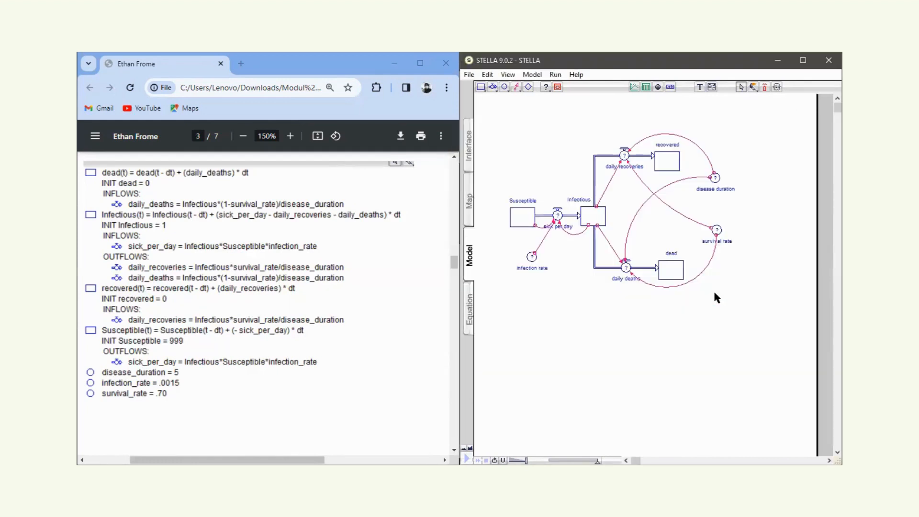
Set the infection rate converter to .0015.
double_click(532, 258)
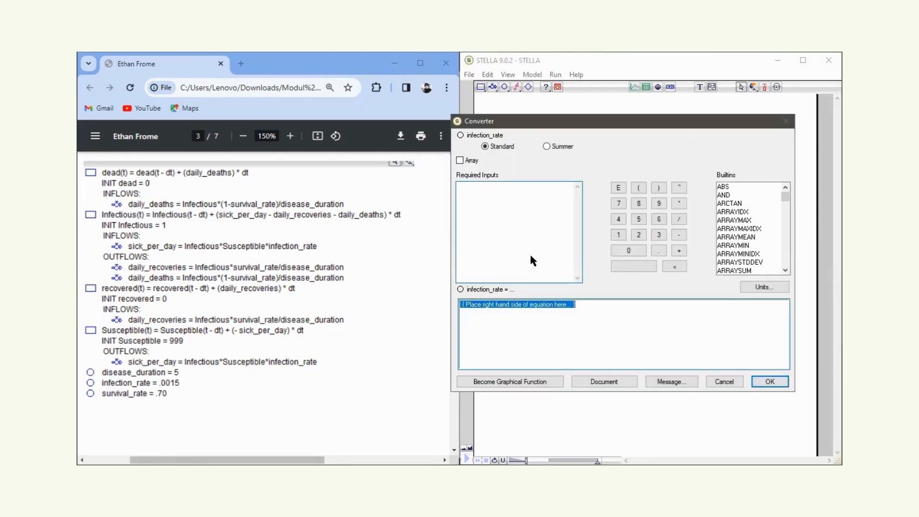
type(".0")
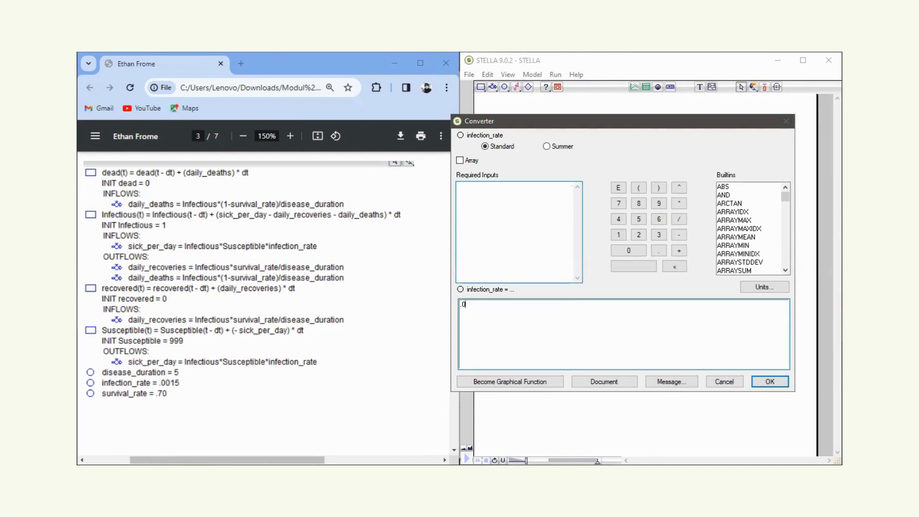
type("015")
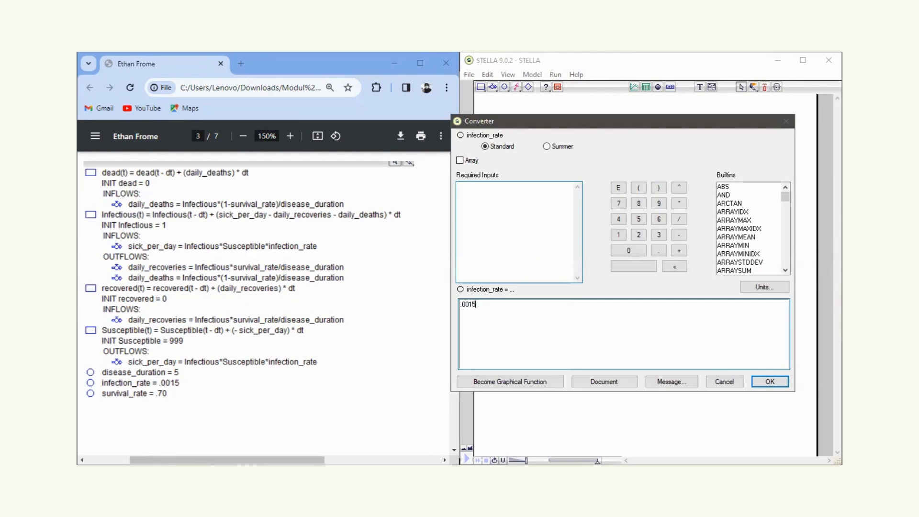
left_click(770, 382)
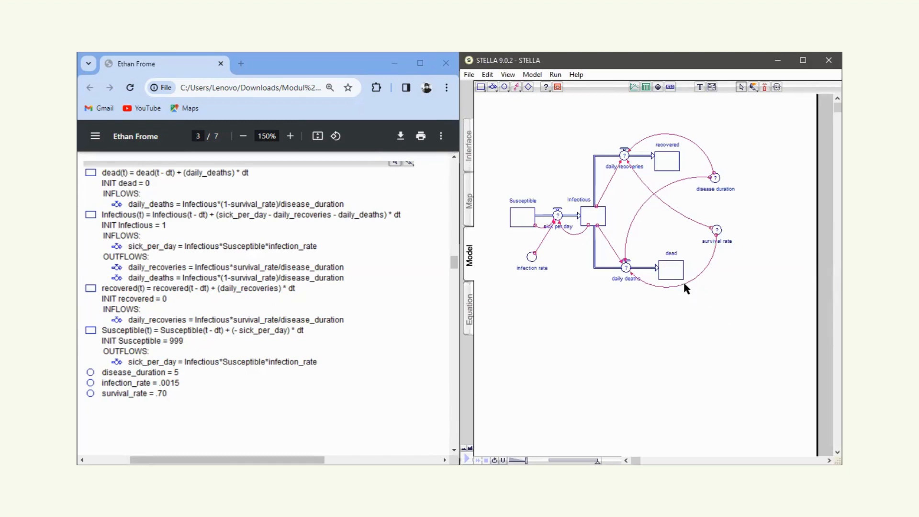
Set the survival rate converter to 0.70 and the disease duration converter to 5.
left_click(717, 231)
double_click(717, 230)
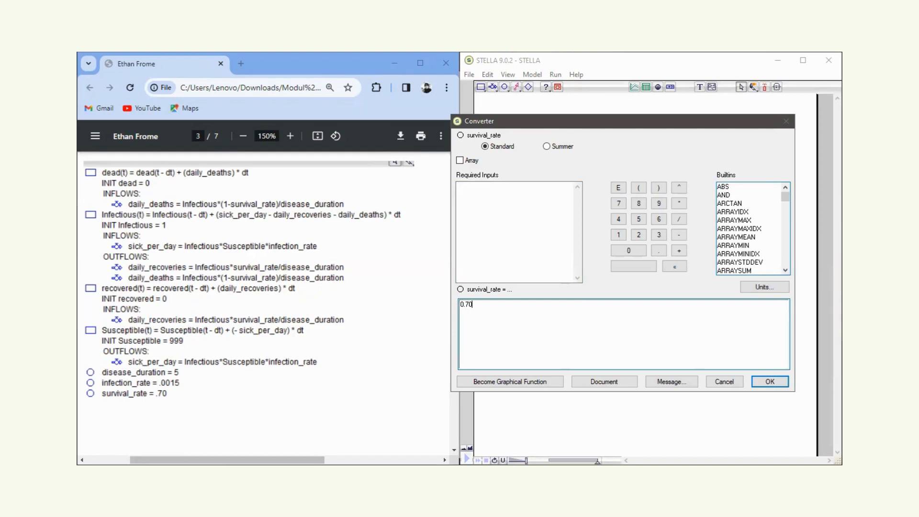
left_click(770, 382)
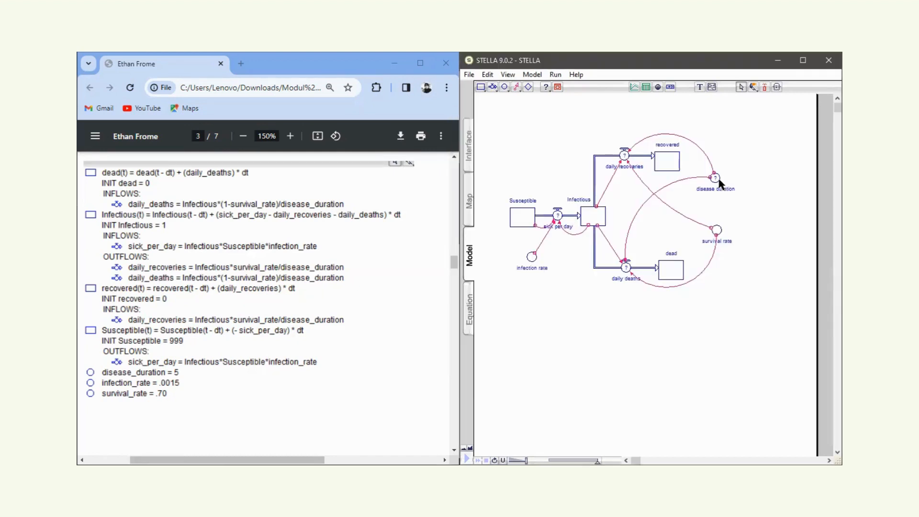
left_click(717, 179)
double_click(716, 178)
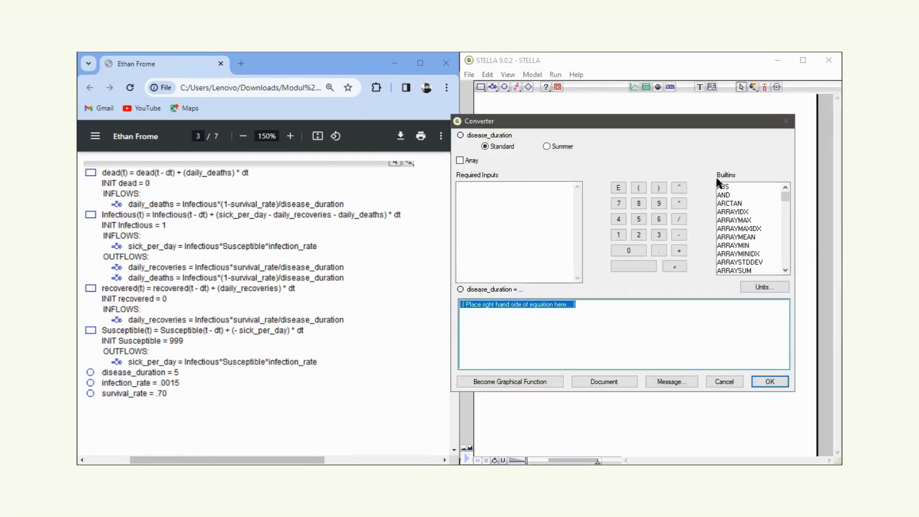
type("5")
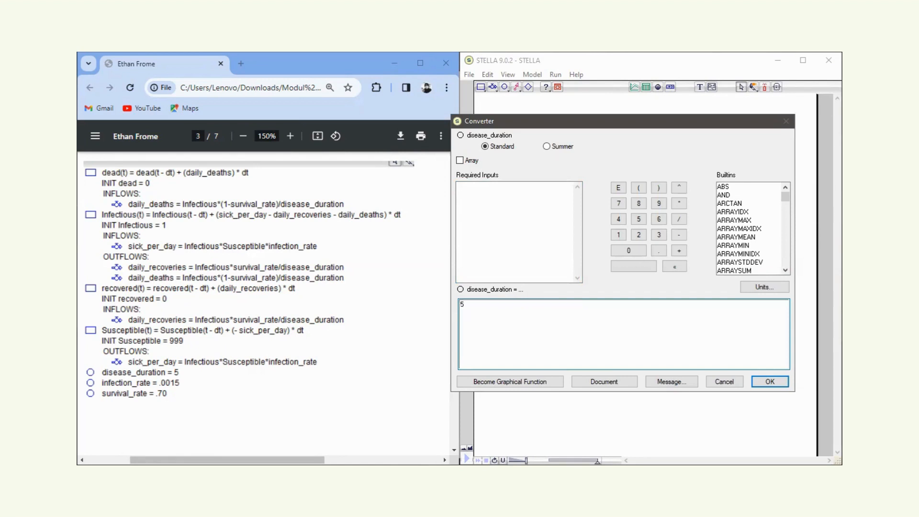
left_click(768, 383)
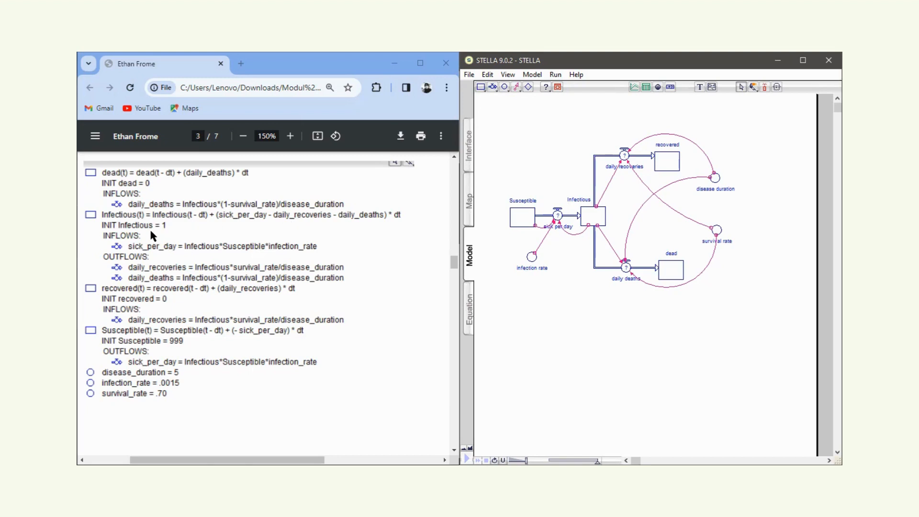
Define the sick per day flow with the equation Infectious*Susceptible*infection_rate.
left_click(558, 215)
double_click(558, 215)
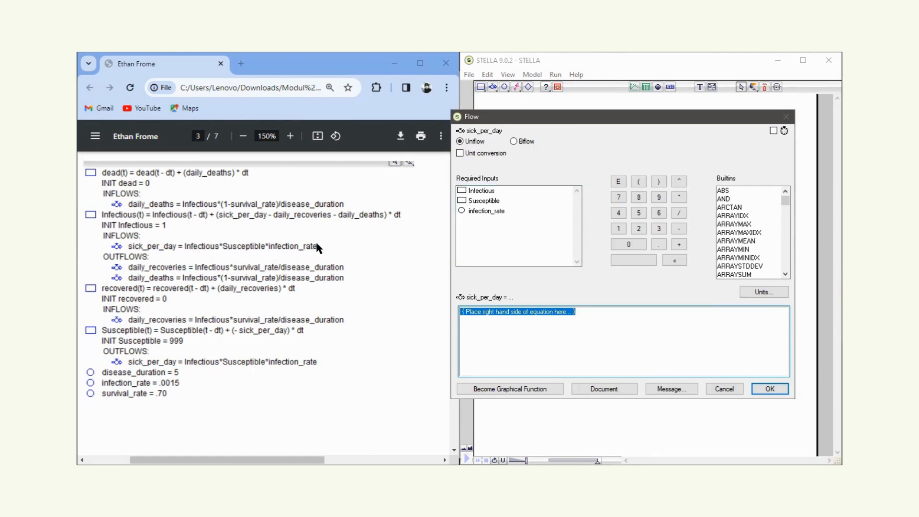
left_click(491, 192)
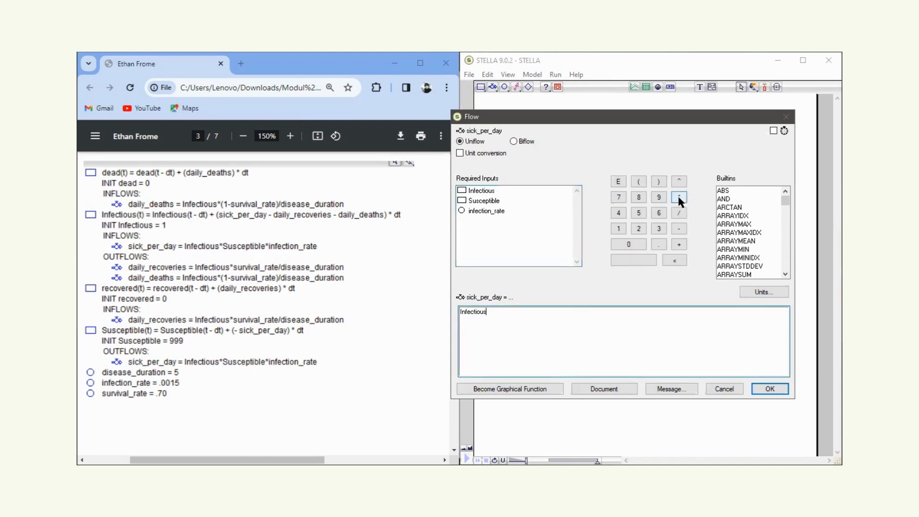
left_click(679, 196)
left_click(483, 201)
left_click(679, 196)
left_click(492, 211)
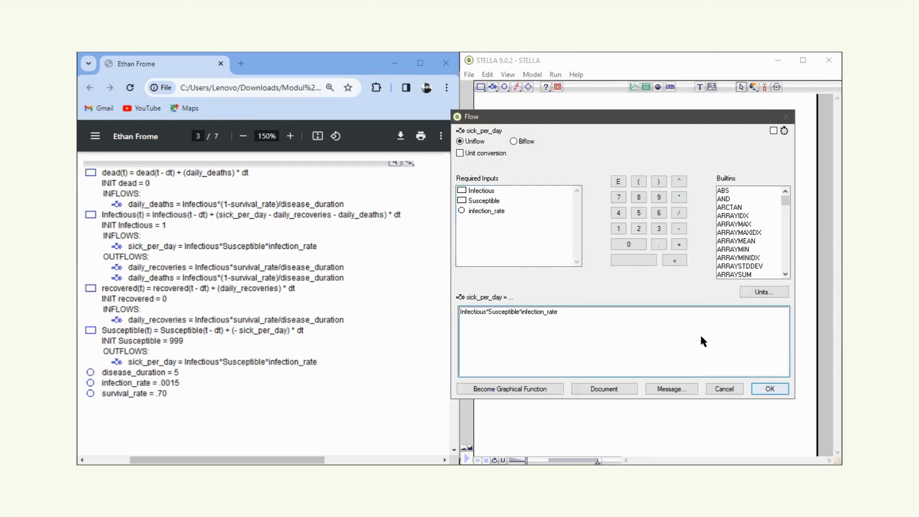
key("Return")
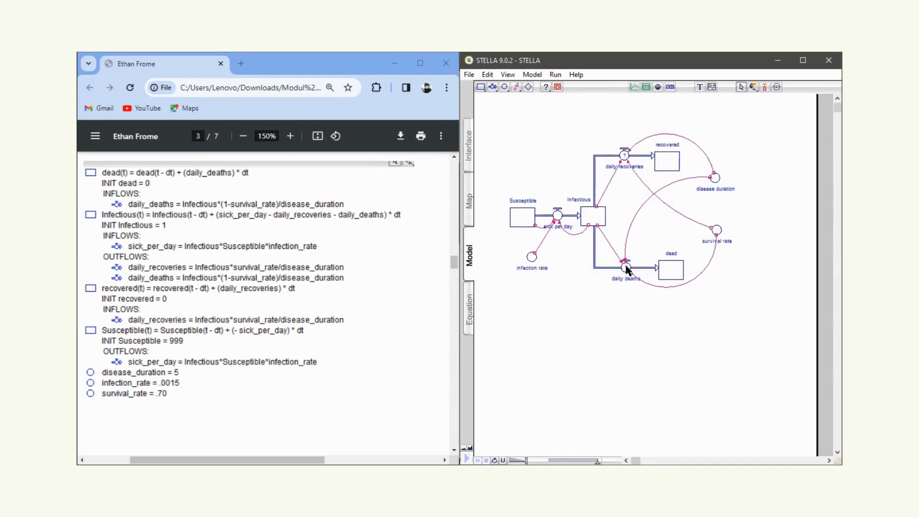
Define the daily deaths flow with the equation Infectious*(1-survival_rate)/disease_duration.
double_click(626, 268)
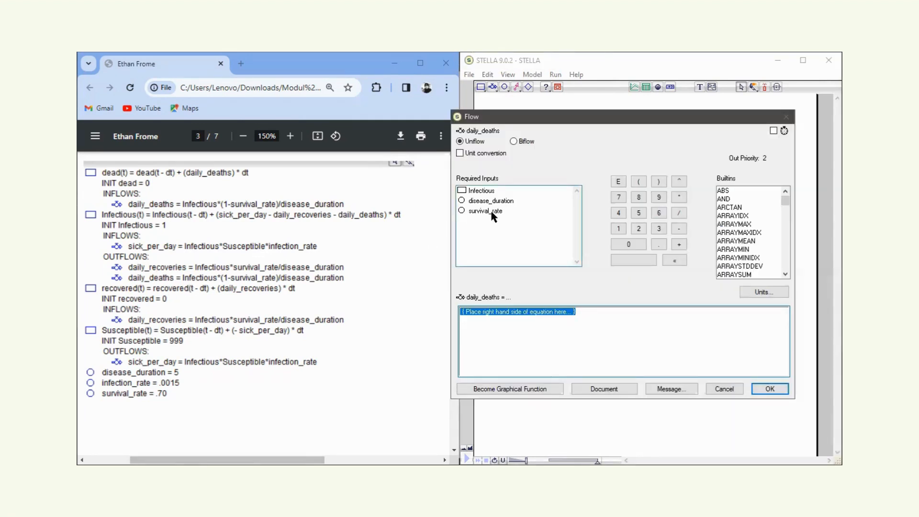
left_click(484, 191)
left_click(679, 197)
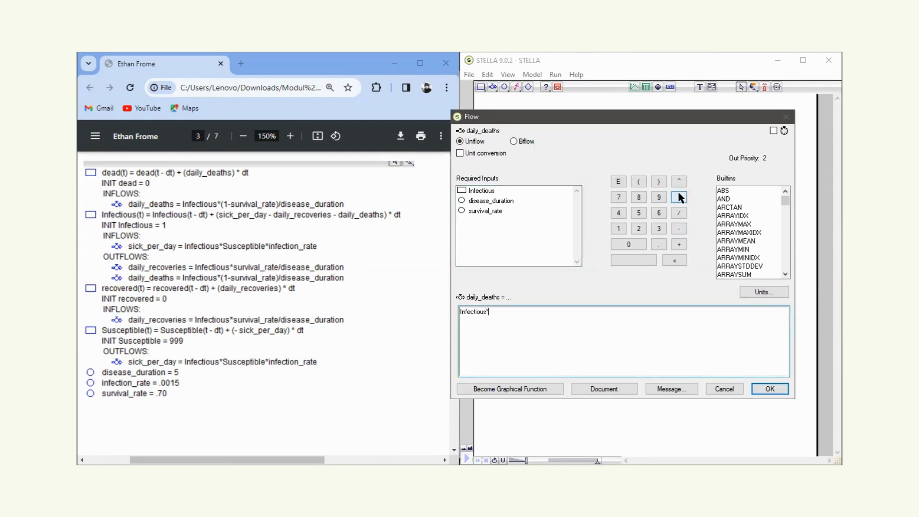
left_click(495, 212)
type(")")
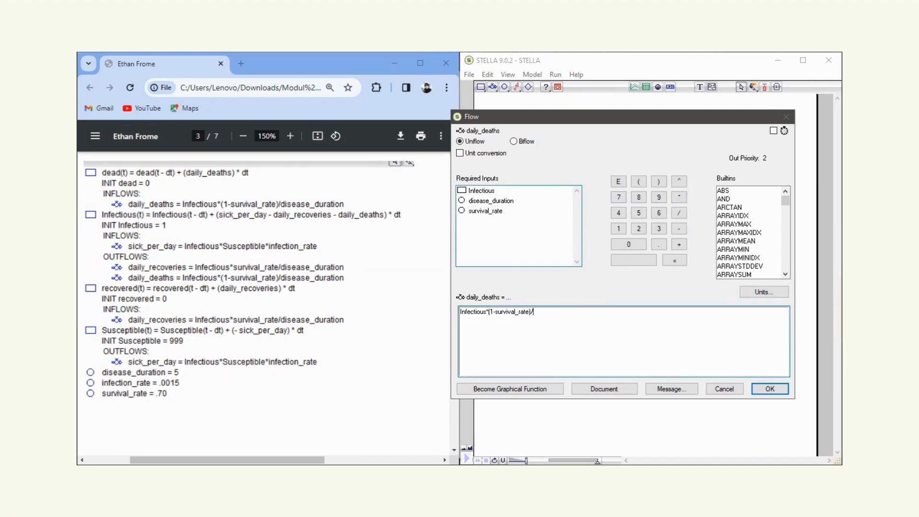
type("/")
left_click(503, 200)
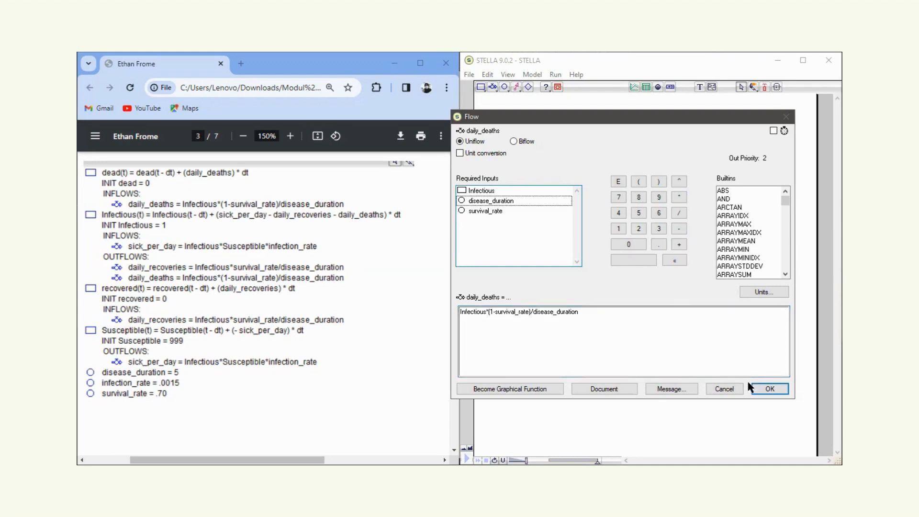
left_click(764, 388)
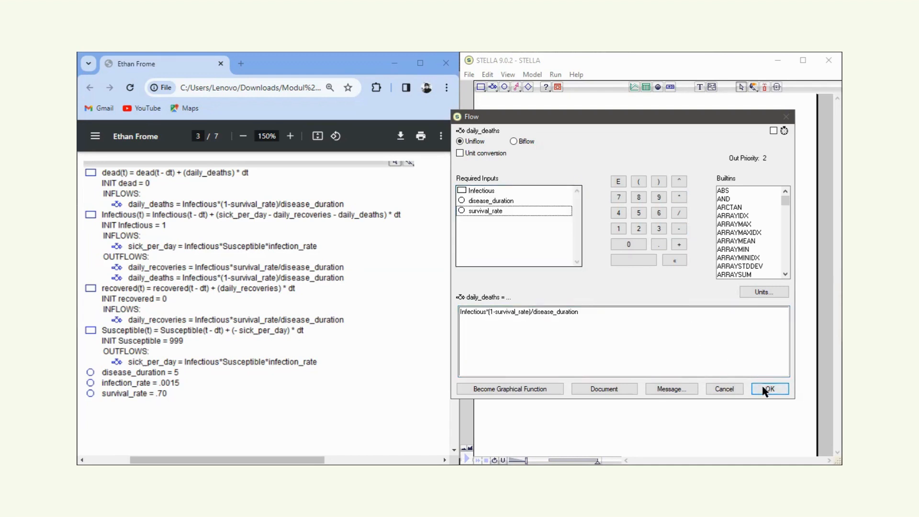
double_click(588, 308)
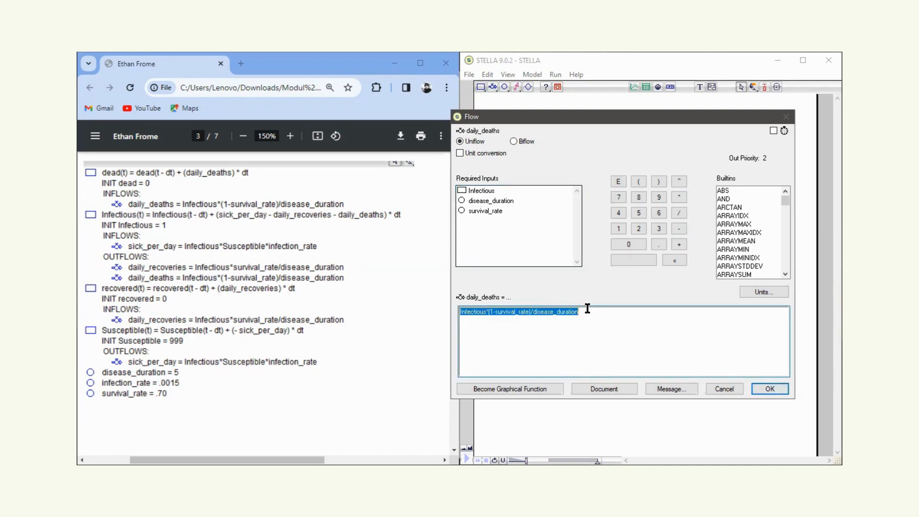
left_click(587, 309)
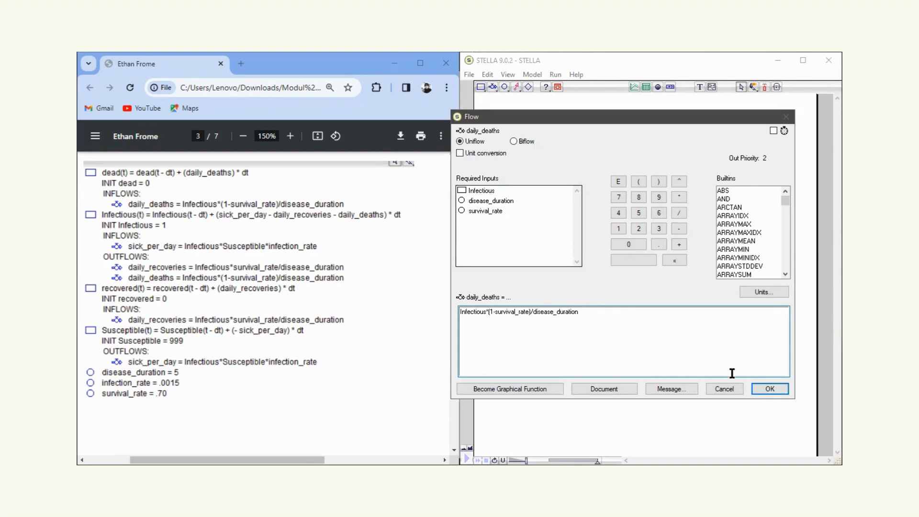
left_click(758, 388)
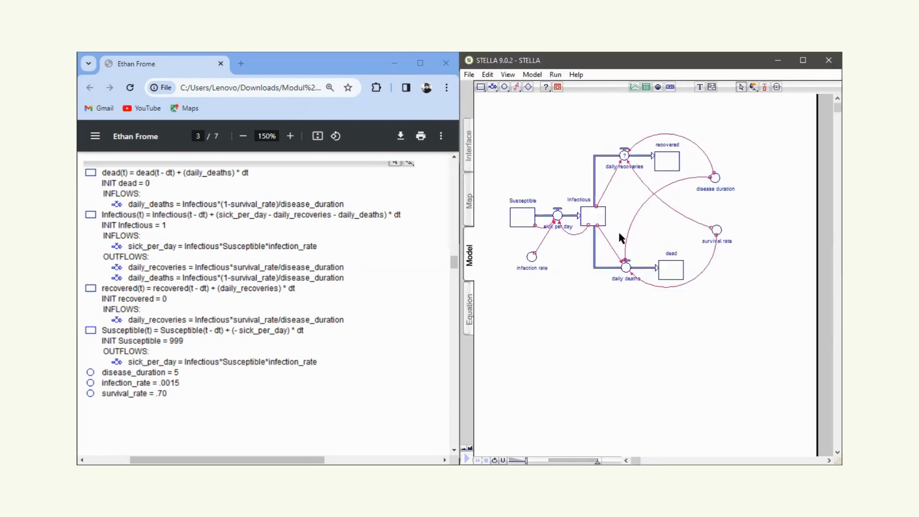
Define the daily recoveries flow with the equation Infectious*survival_rate/disease_duration.
left_click(625, 156)
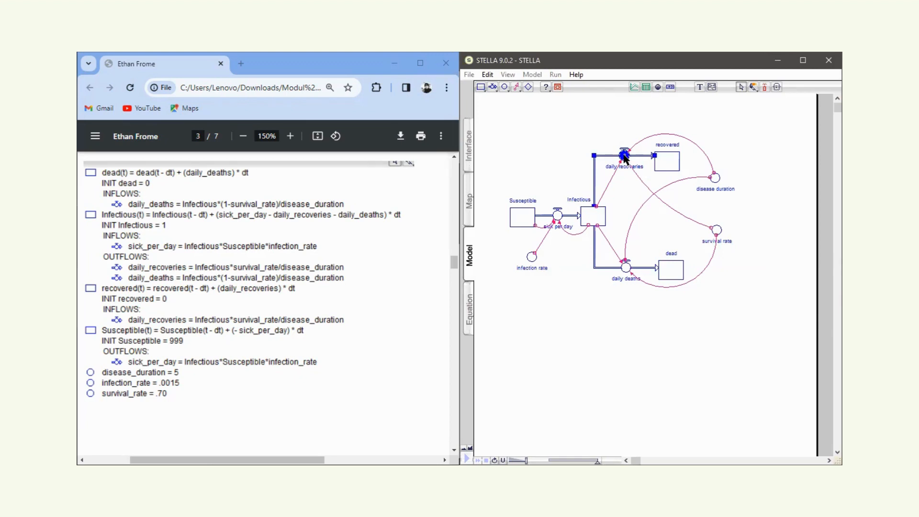
double_click(625, 156)
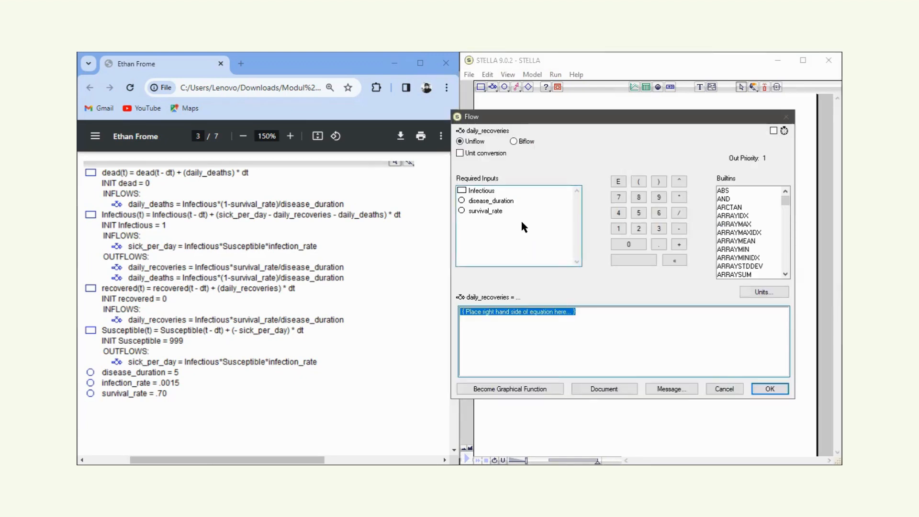
left_click(489, 191)
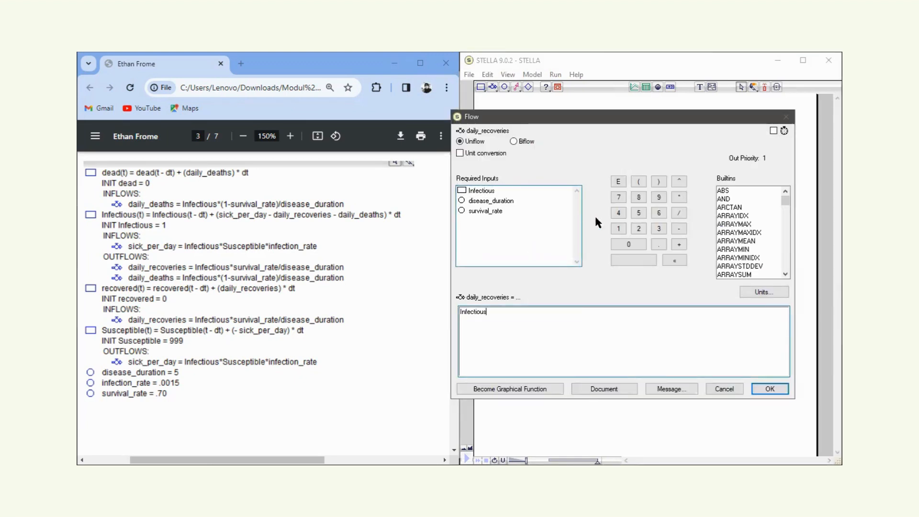
left_click(681, 195)
left_click(492, 210)
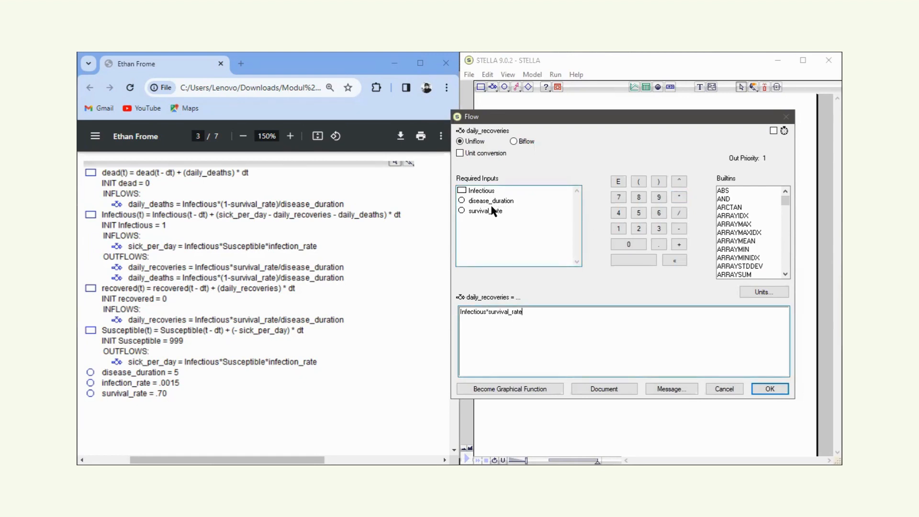
left_click(677, 215)
left_click(505, 201)
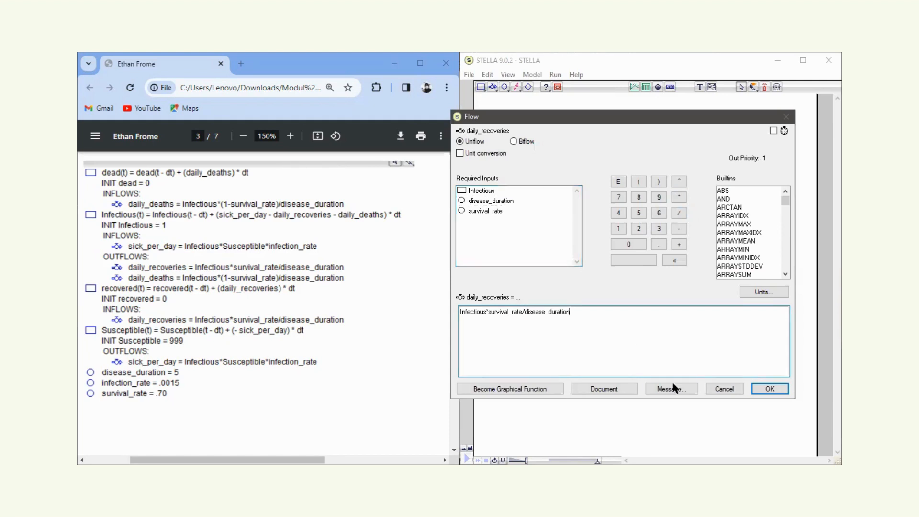
left_click(766, 390)
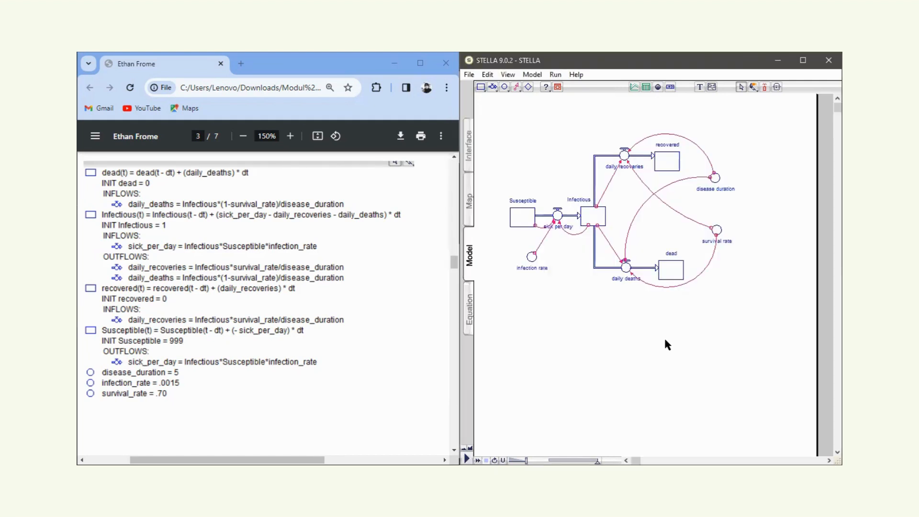
Place a graph pad below the model diagram and pin it to the page.
scroll(338, 344, "up", 6)
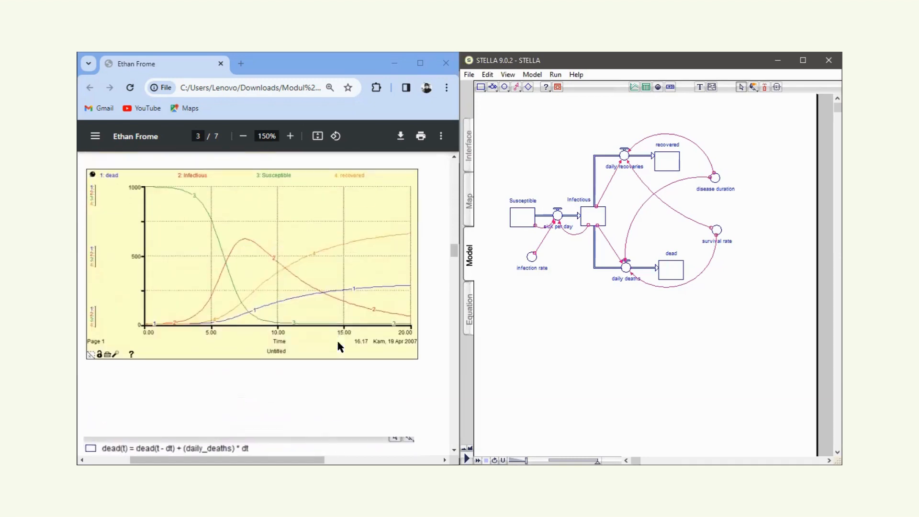
left_click(635, 88)
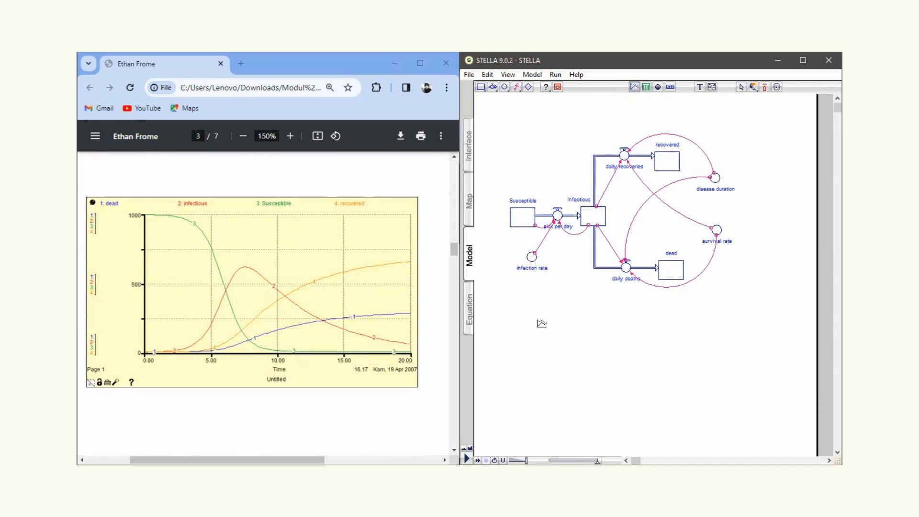
left_click(542, 324)
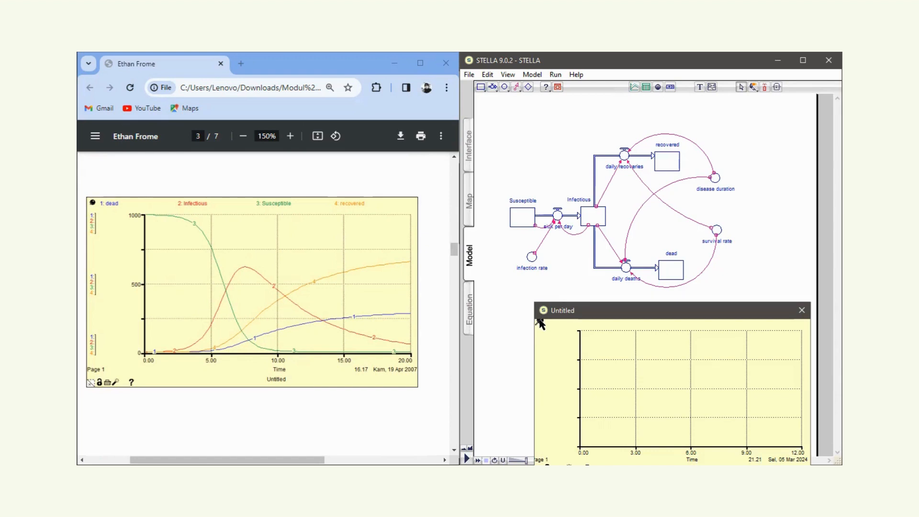
left_click(539, 320)
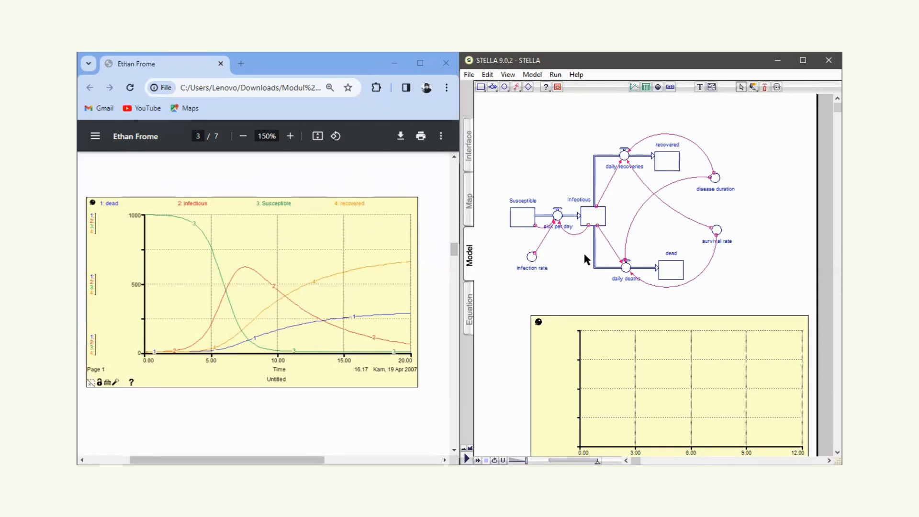
Add the dead, Infectious, Susceptible and recovered stocks to the graph, in that order.
left_click_drag(662, 267, 551, 348)
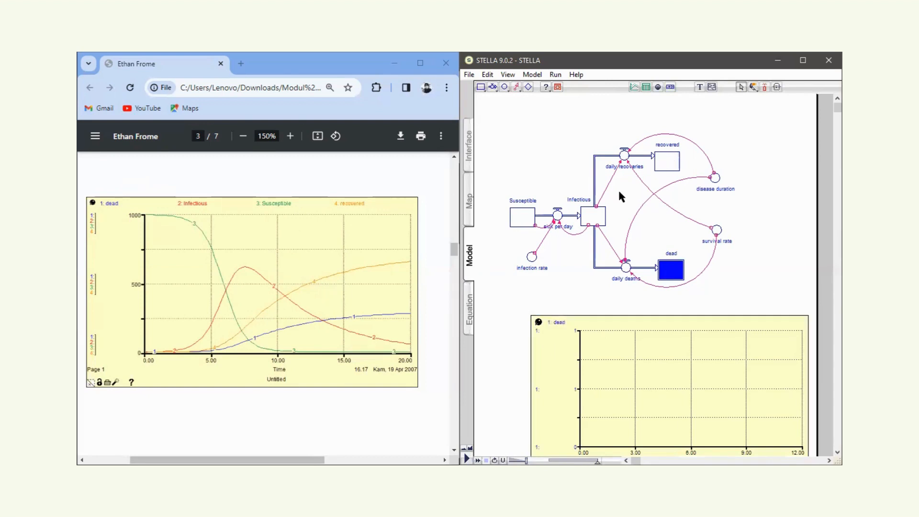
left_click_drag(593, 220, 561, 350)
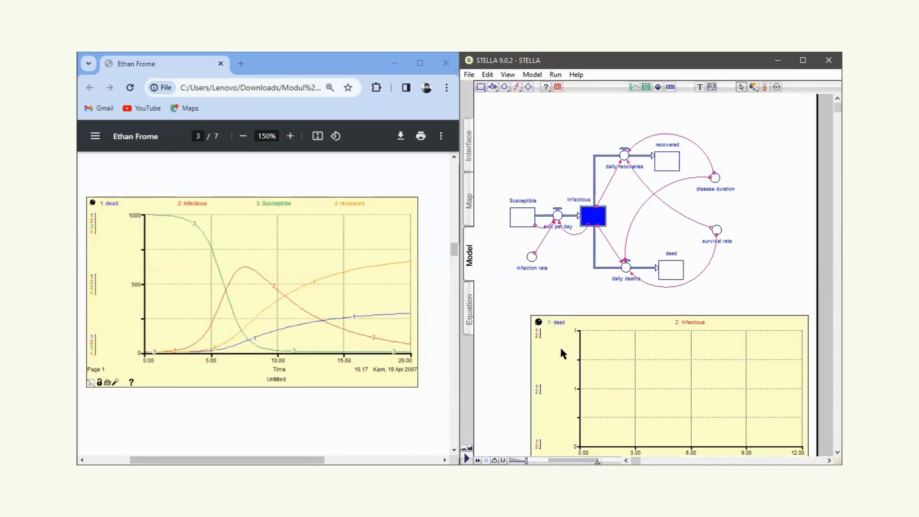
left_click_drag(530, 217, 557, 344)
left_click_drag(661, 165, 560, 357)
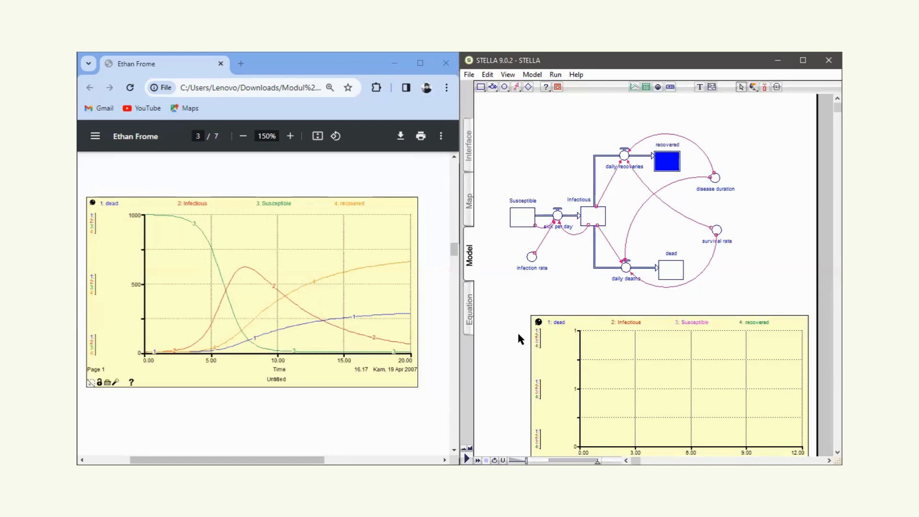
Set the simulation length to end at 20 and run the model.
scroll(519, 335, "down", 3)
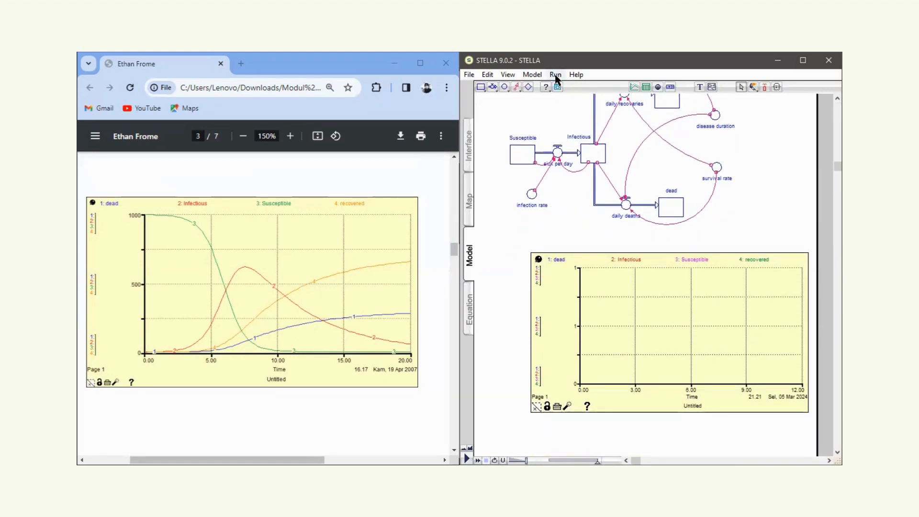
left_click(556, 76)
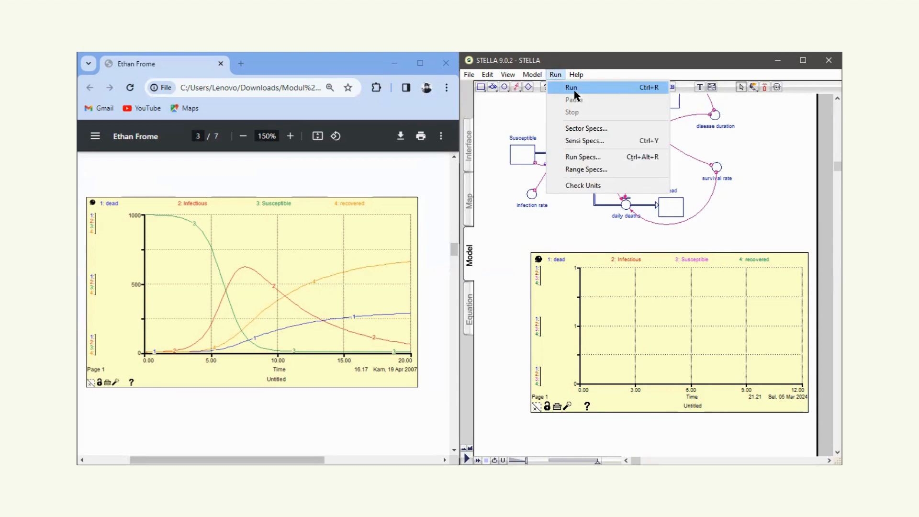
left_click(556, 226)
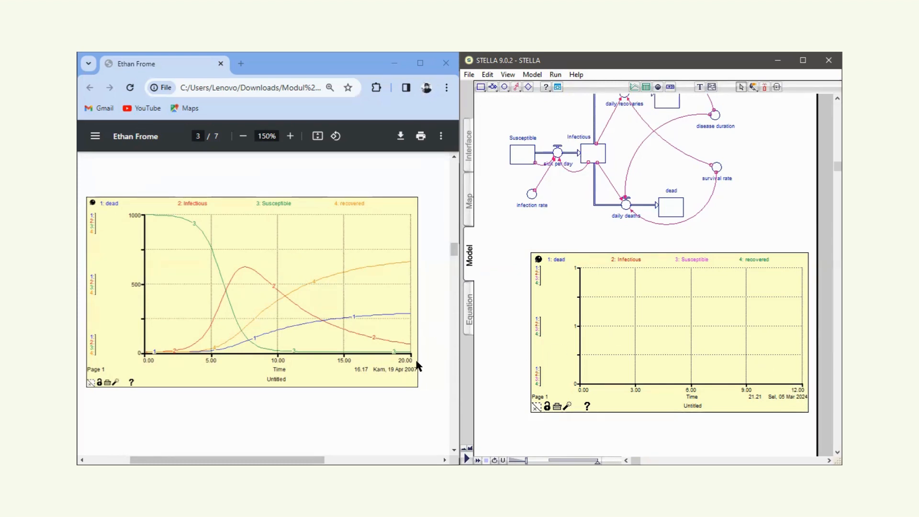
left_click(555, 75)
left_click(578, 156)
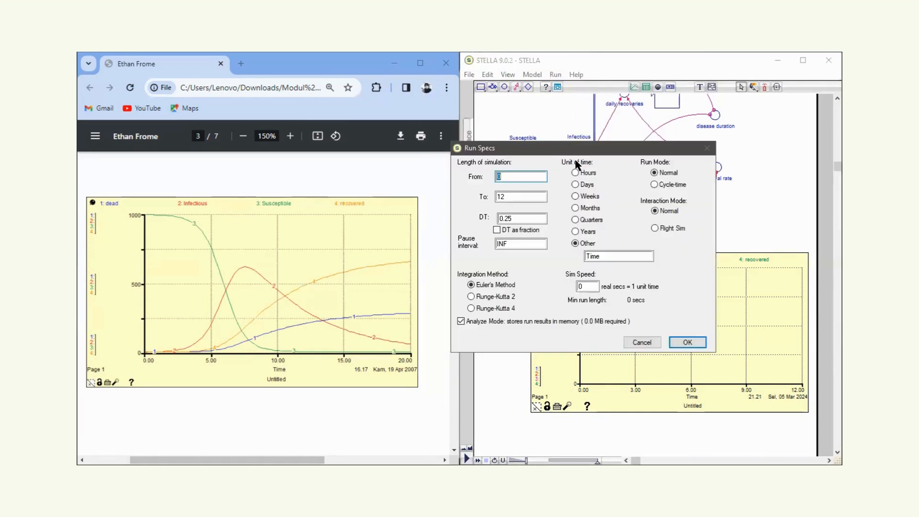
left_click_drag(507, 196, 476, 193)
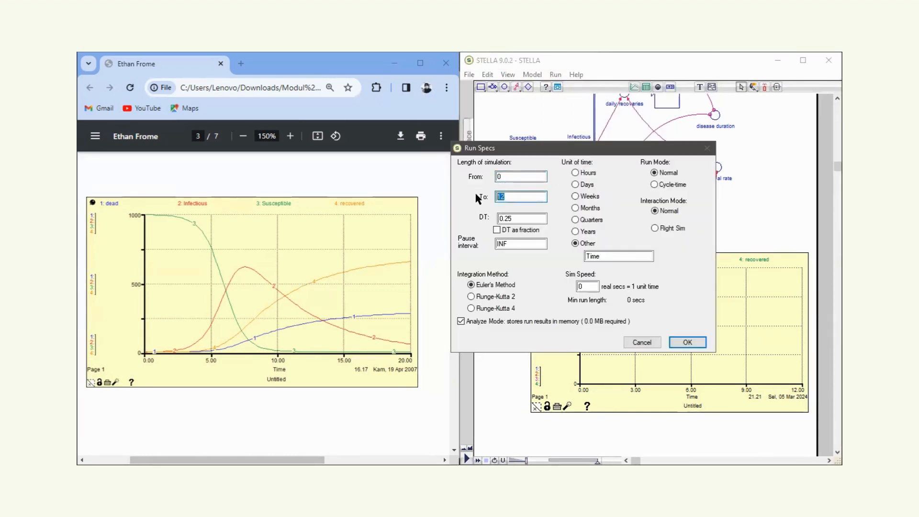
type("20")
left_click(686, 342)
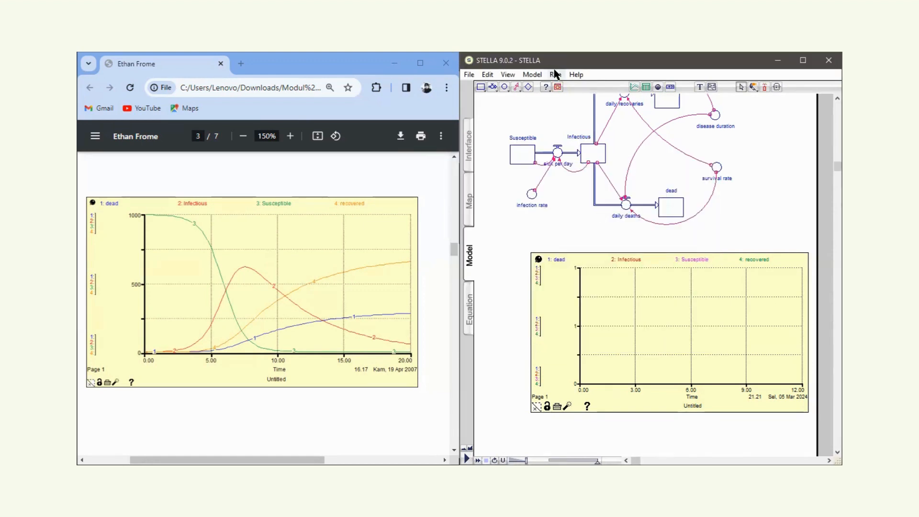
left_click(555, 73)
left_click(572, 87)
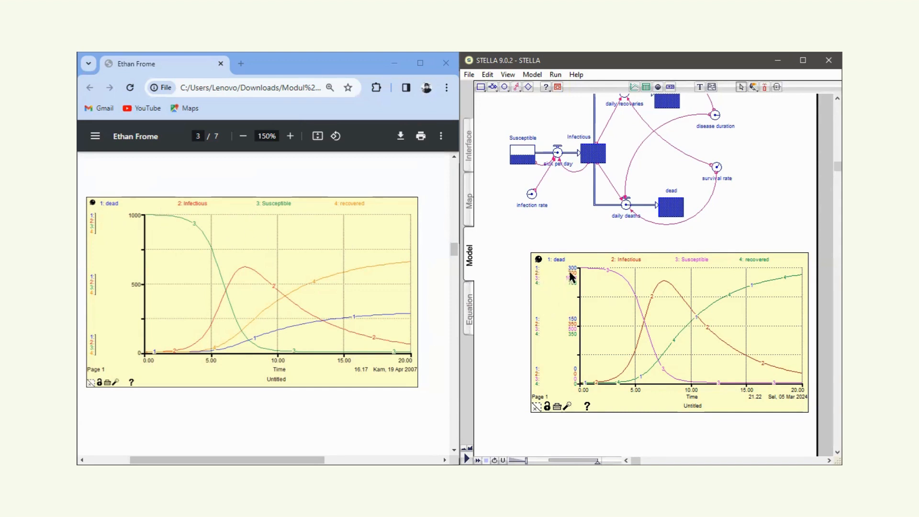
Set the graph scale maximum of the dead variable to 1000 in the graph definition.
double_click(561, 304)
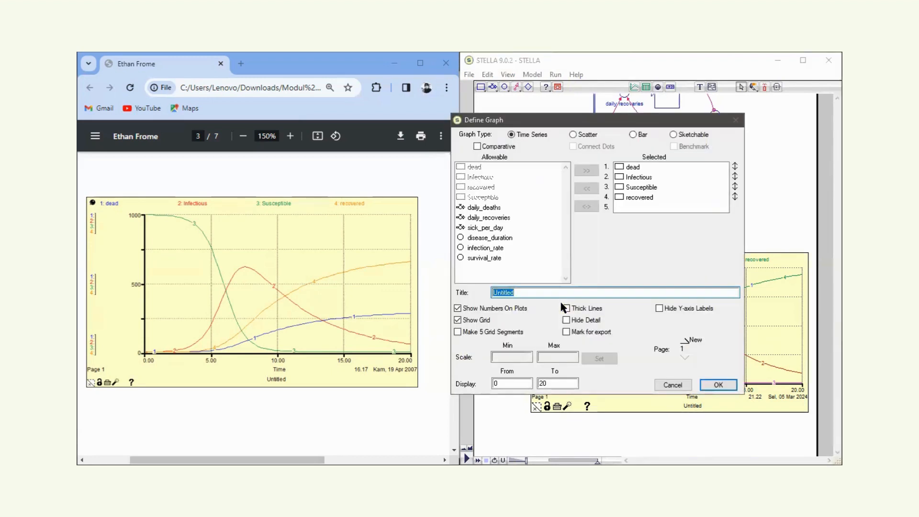
left_click(639, 168)
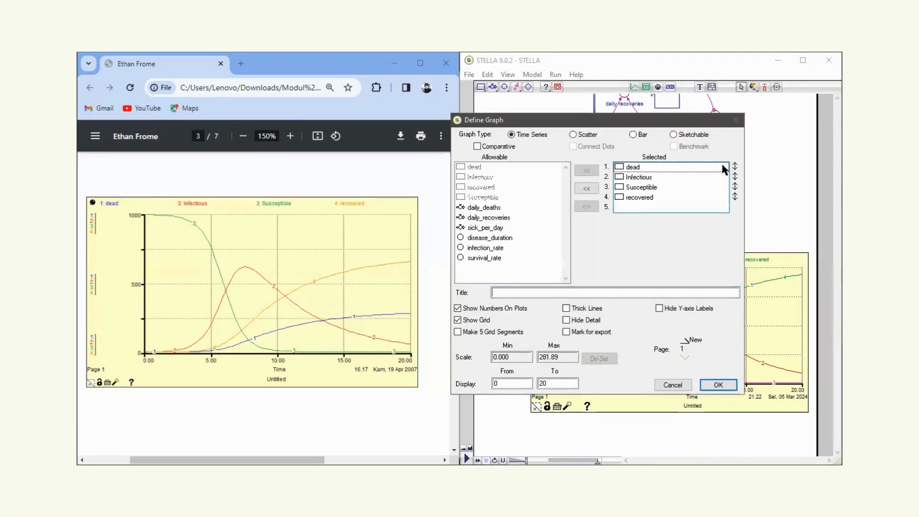
left_click(735, 167)
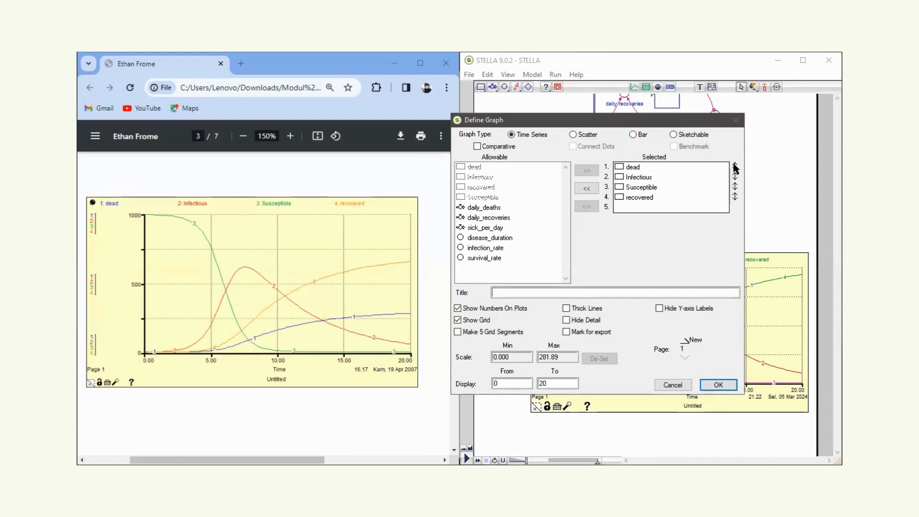
left_click(736, 167)
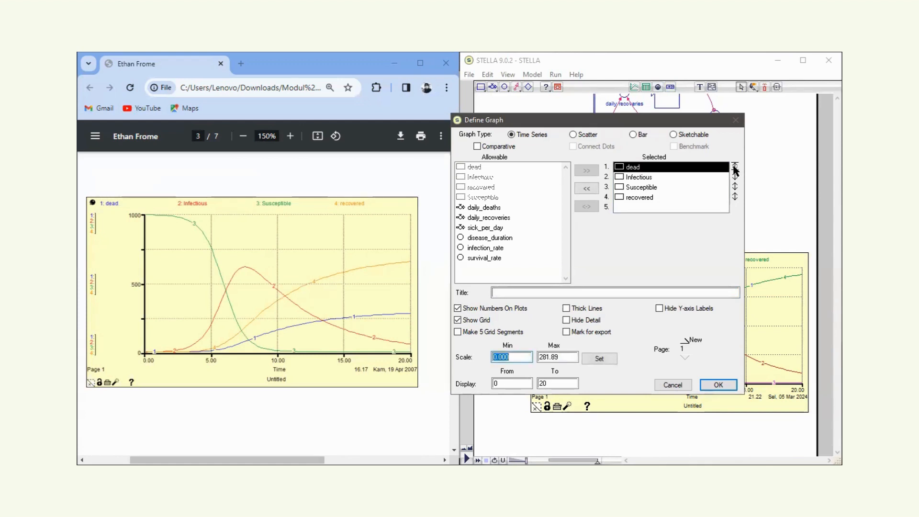
left_click(736, 167)
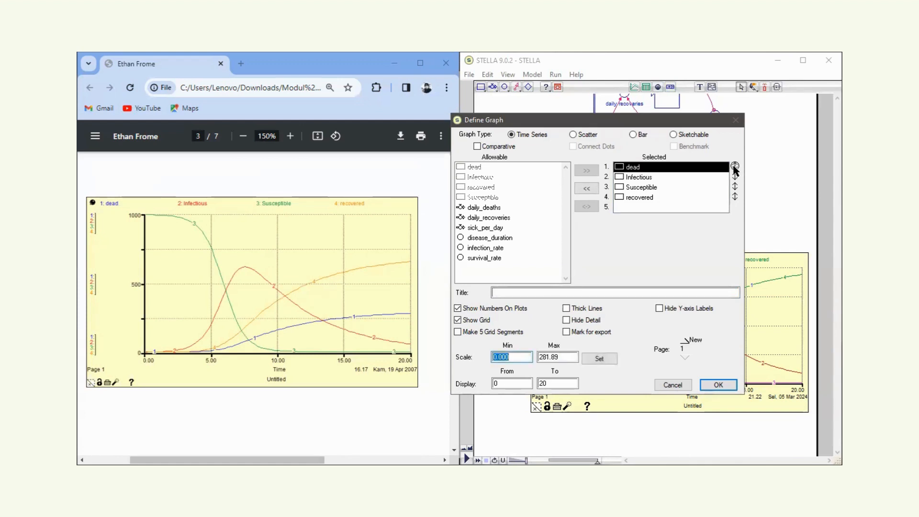
double_click(538, 357)
type("1000")
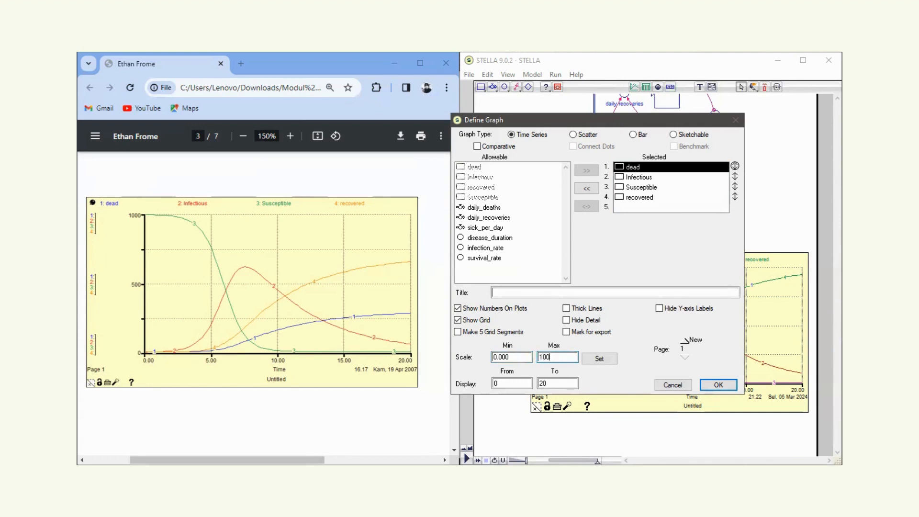
left_click(600, 359)
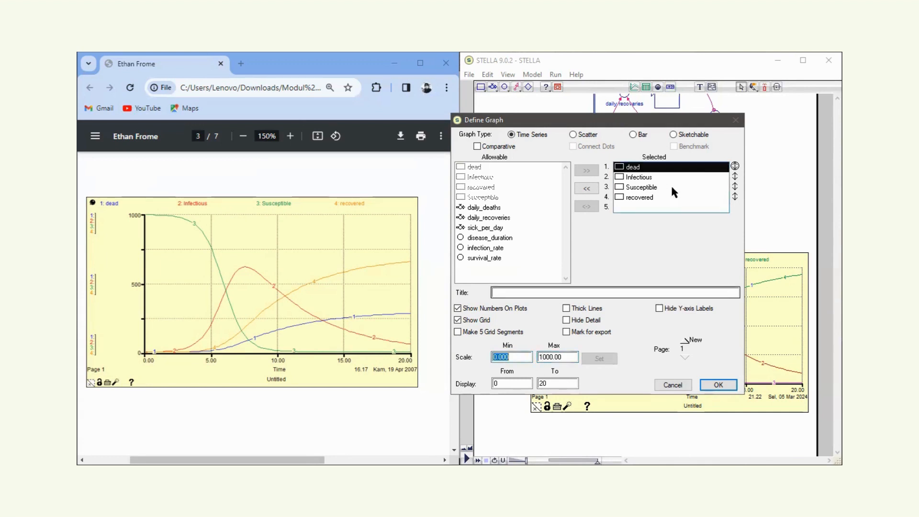
Set the Infectious variable's graph scale to a minimum of 0 and a maximum of 1000.
left_click(736, 177)
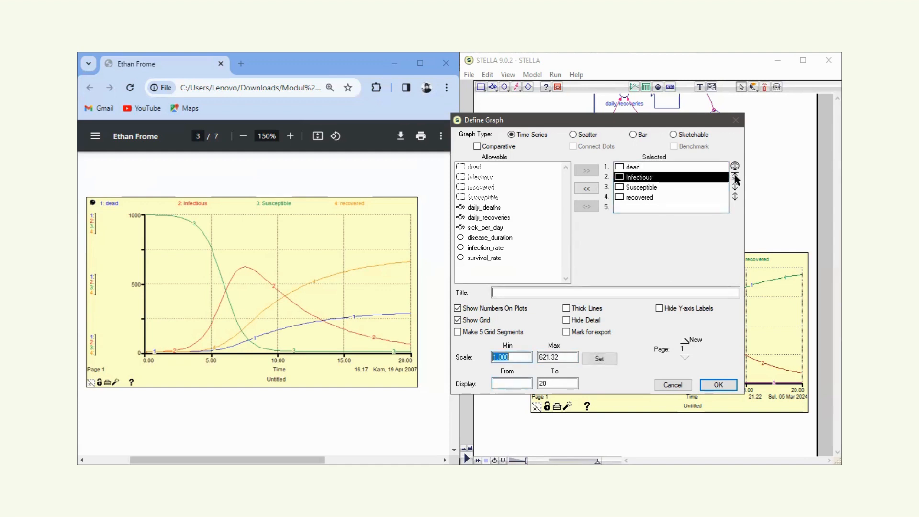
left_click(735, 177)
type("0")
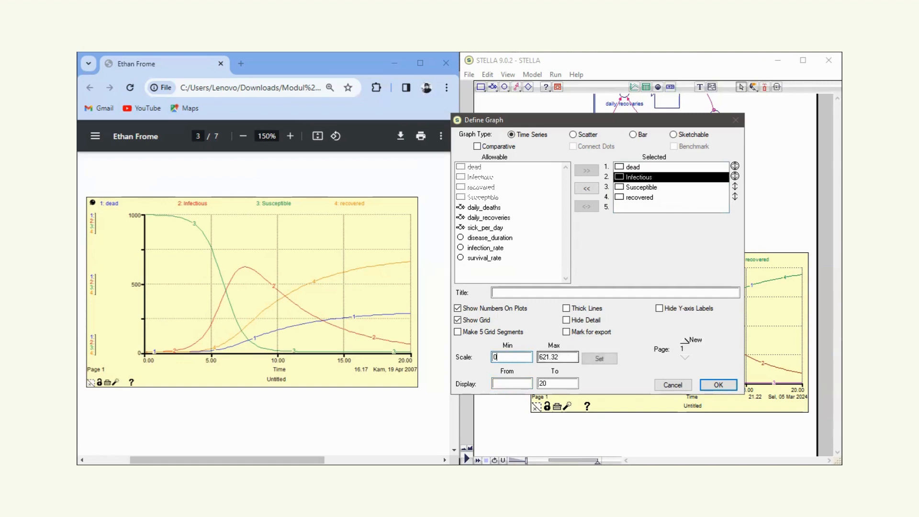
double_click(548, 357)
type("1000")
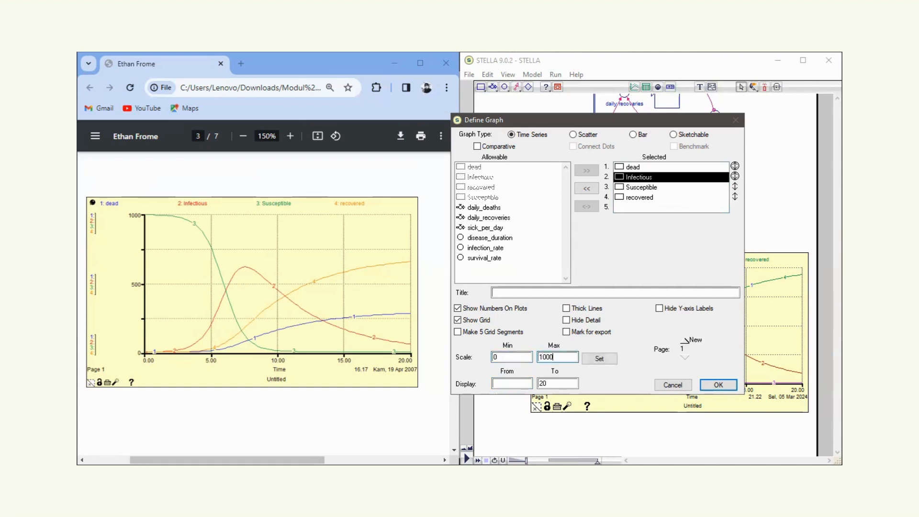
left_click(601, 364)
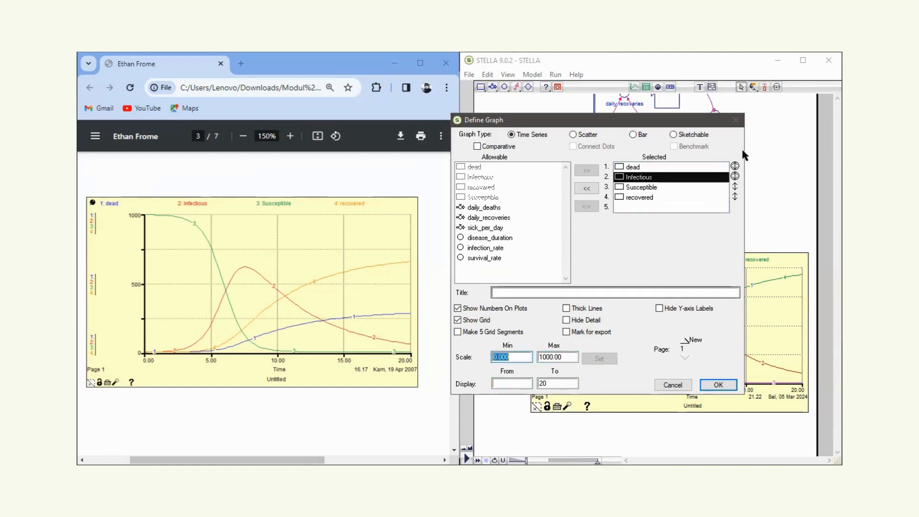
Set the Susceptible variable's graph scale to 0–1000 with the display starting from 0, and apply the scale.
left_click(717, 188)
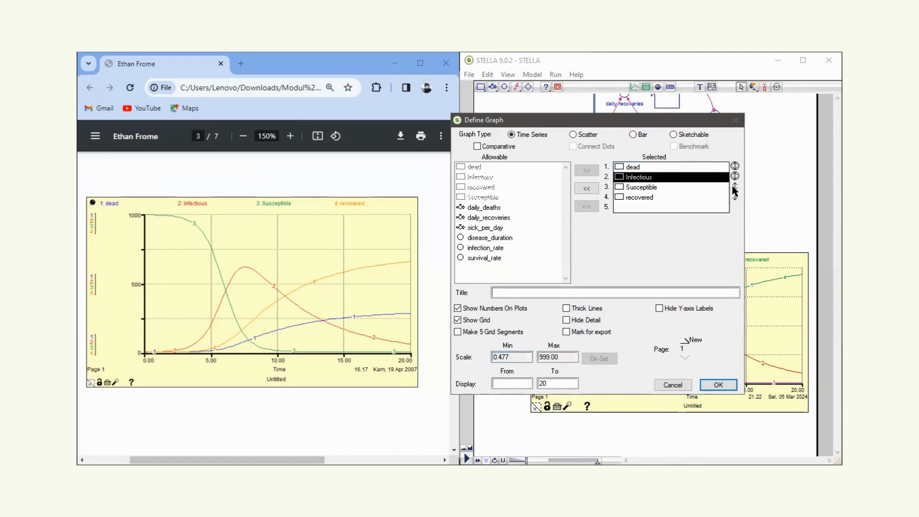
left_click(736, 187)
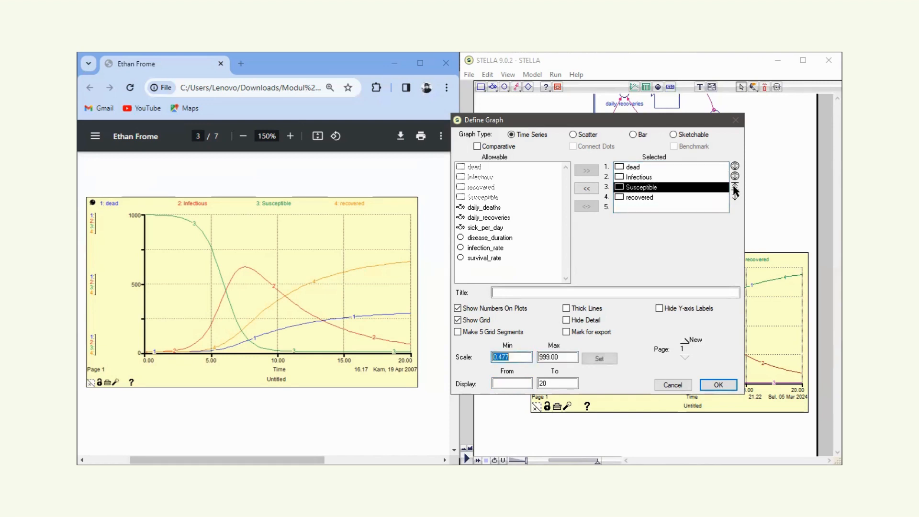
left_click(736, 187)
type("0")
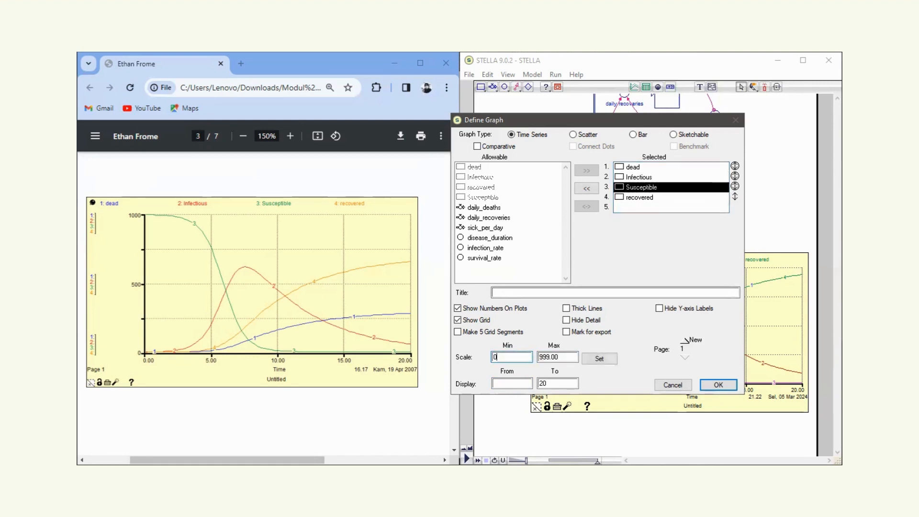
key("Tab")
type("1000")
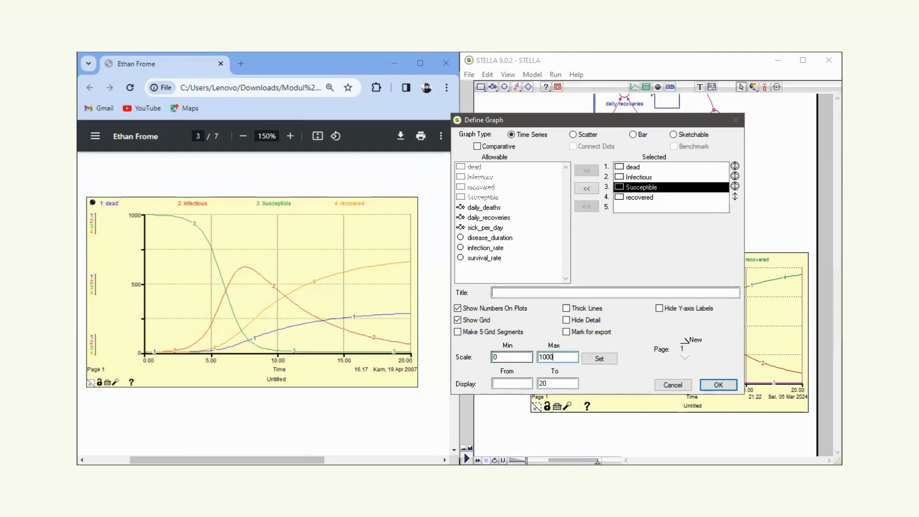
left_click(508, 384)
type("0")
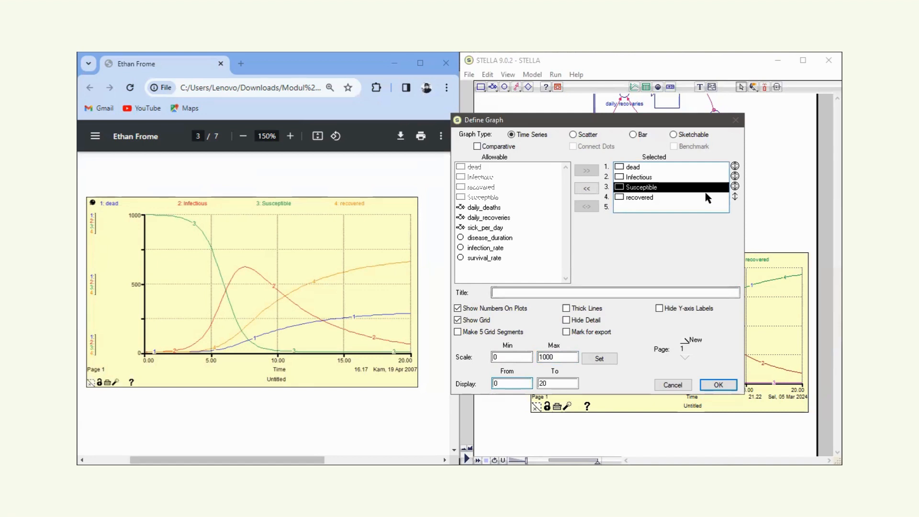
left_click(649, 196)
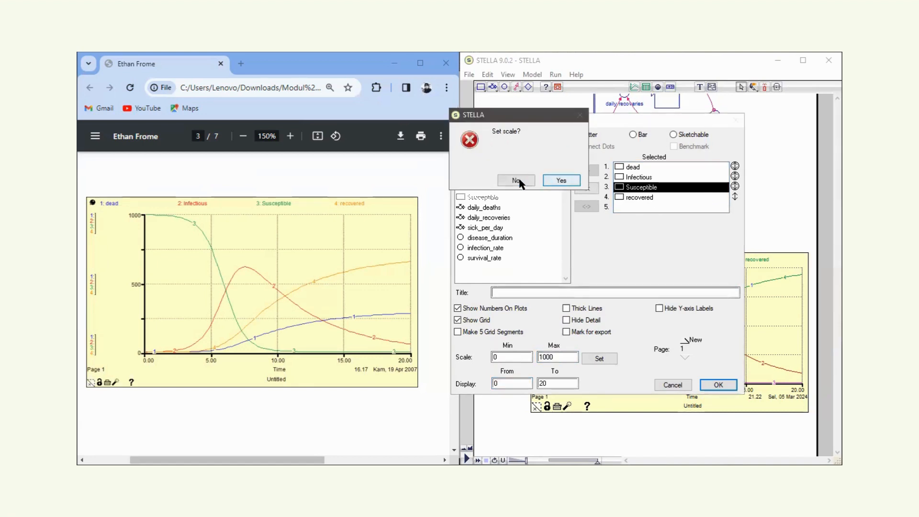
left_click(561, 180)
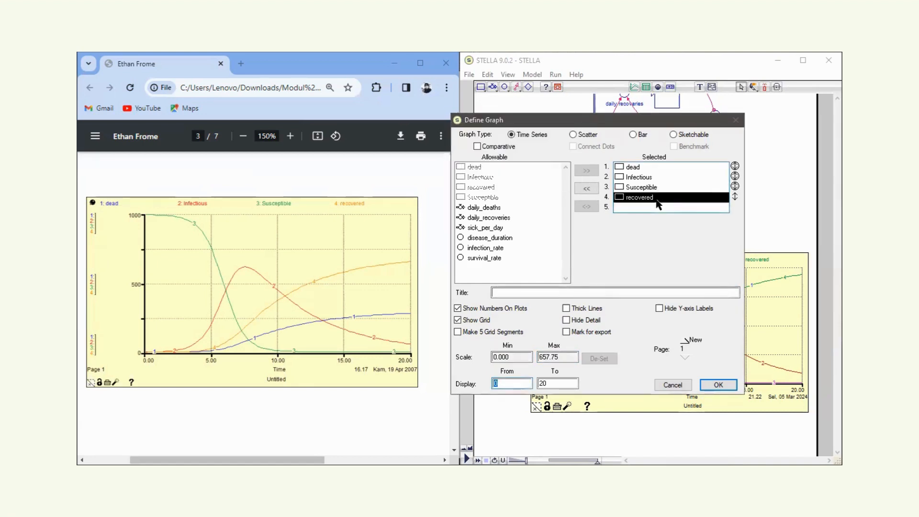
Set the recovered variable's graph scale maximum to 1000 with the display starting from 0, and apply the graph definition.
left_click(733, 195)
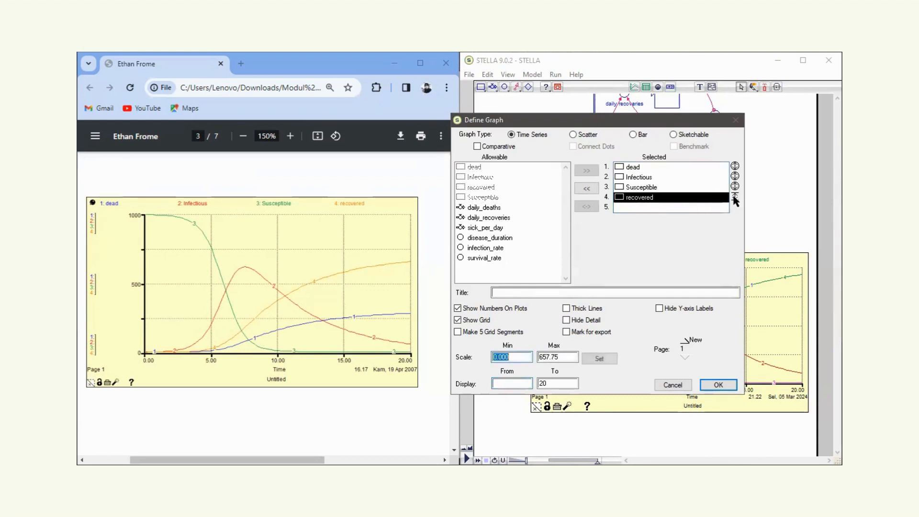
left_click(734, 196)
left_click(735, 196)
key("Tab")
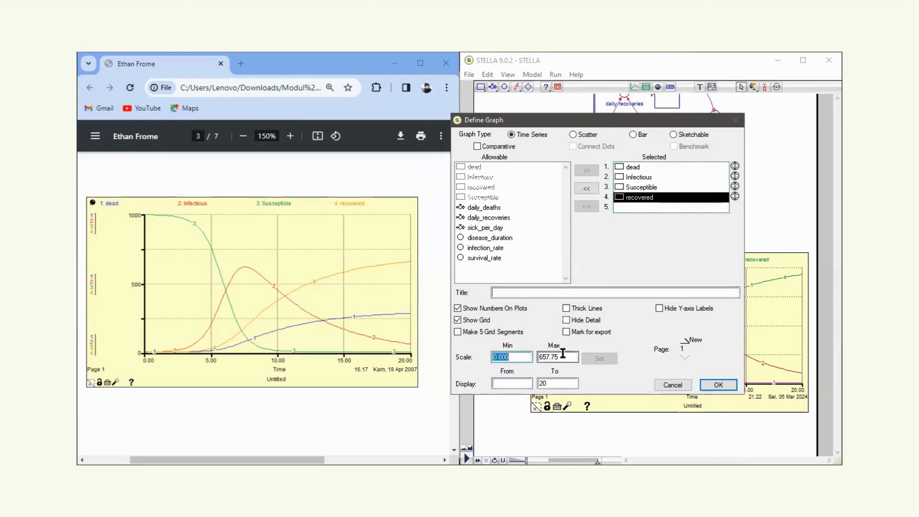
type("1000")
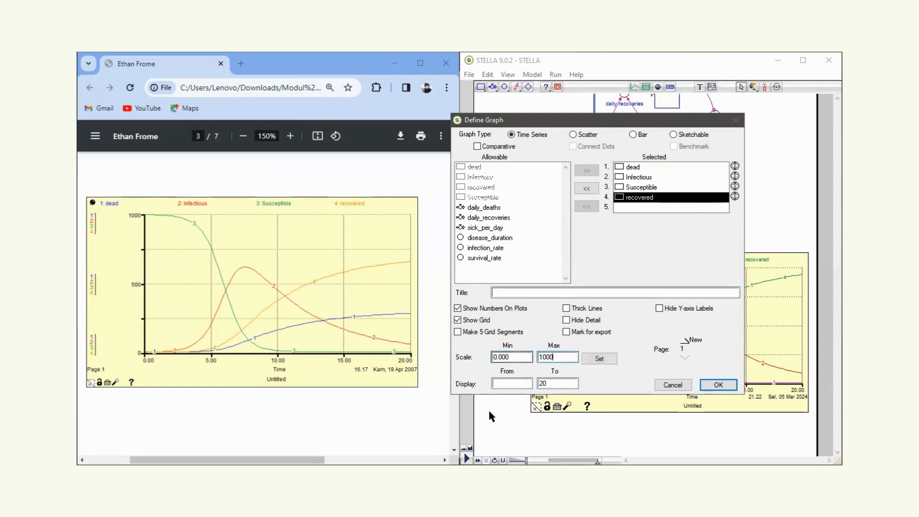
left_click(521, 382)
type("0")
left_click(718, 385)
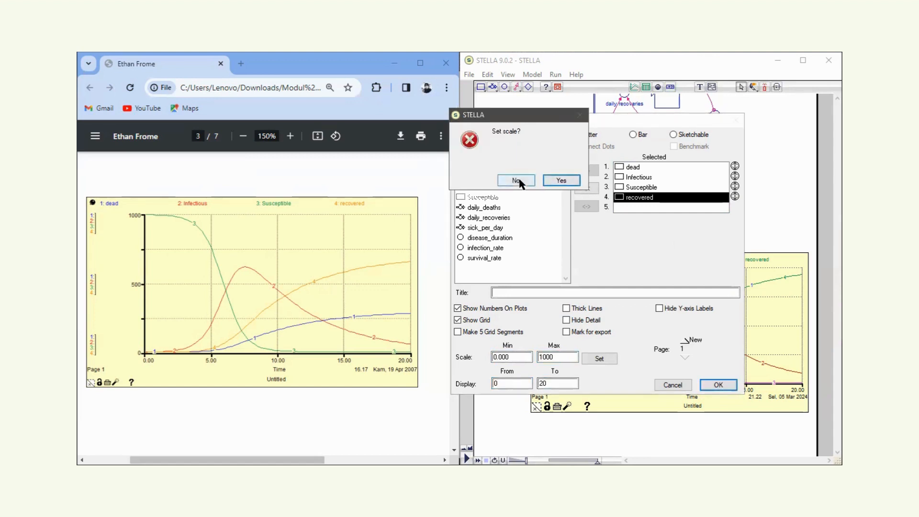
left_click(562, 181)
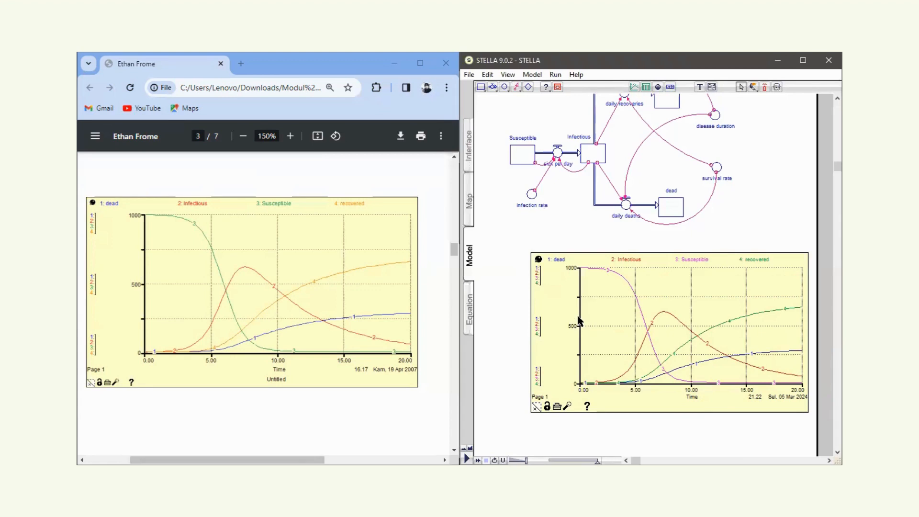
double_click(645, 343)
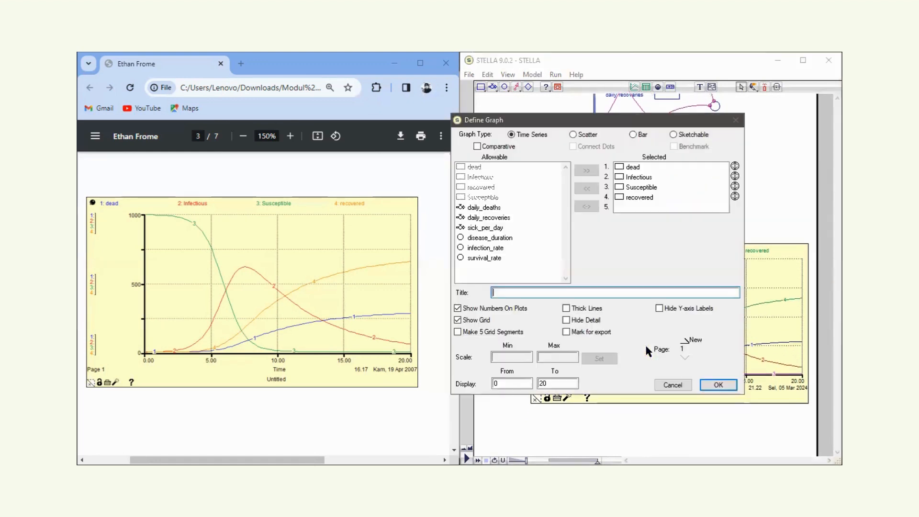
left_click(708, 385)
scroll(635, 420, "down", 1)
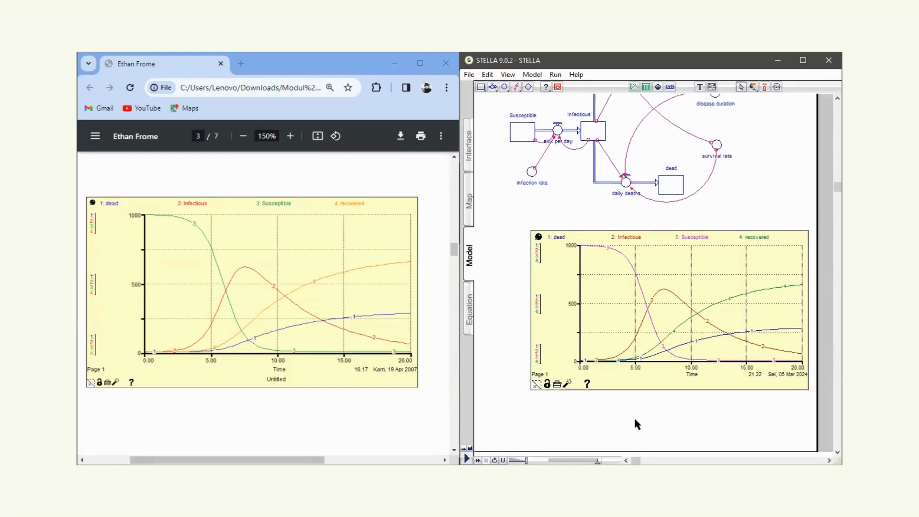
scroll(637, 424, "down", 2)
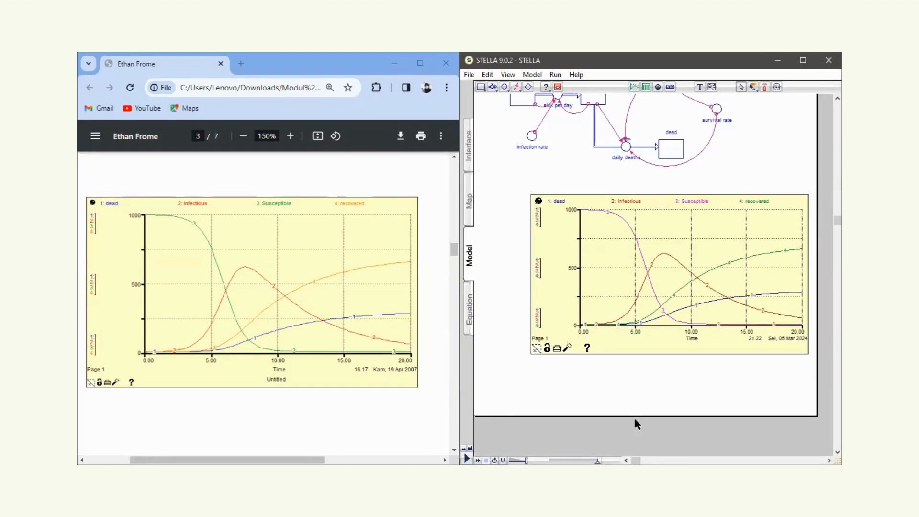
scroll(637, 424, "up", 1)
scroll(637, 425, "up", 1)
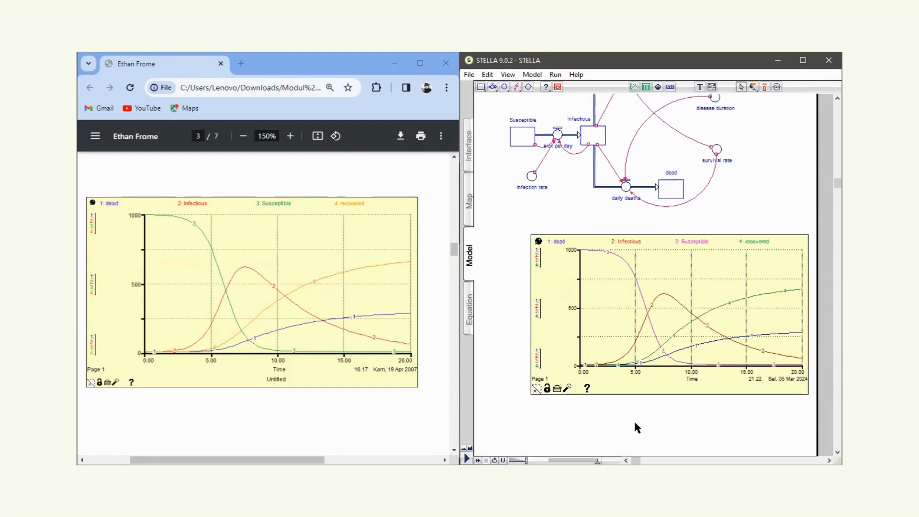